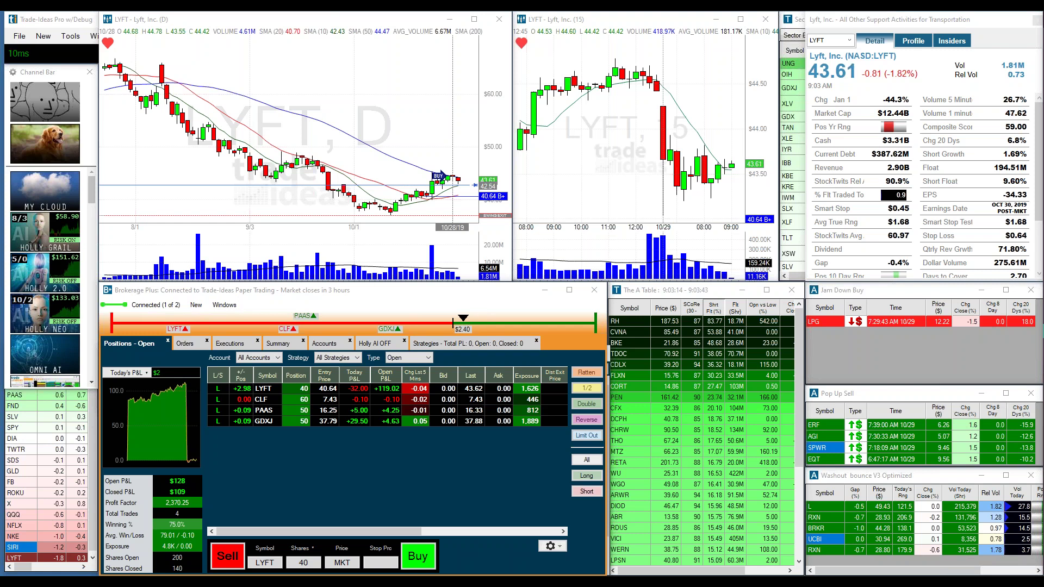
Step: Switch to the Chrome window and open the trade-ideas.com home page in a new tab
mouse_move(335, 584)
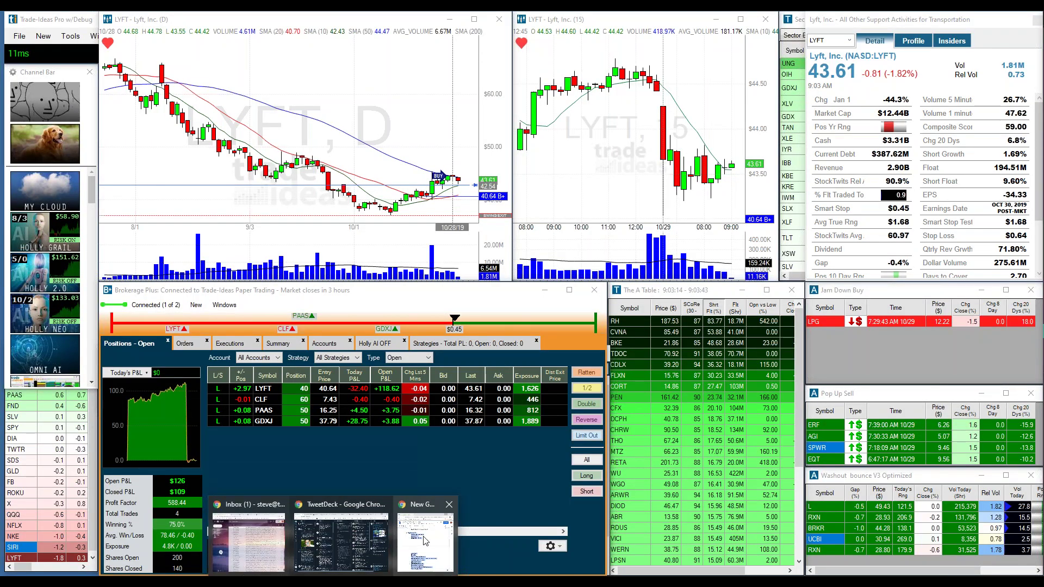
left_click(341, 544)
left_click(470, 56)
type("trad")
key("Return")
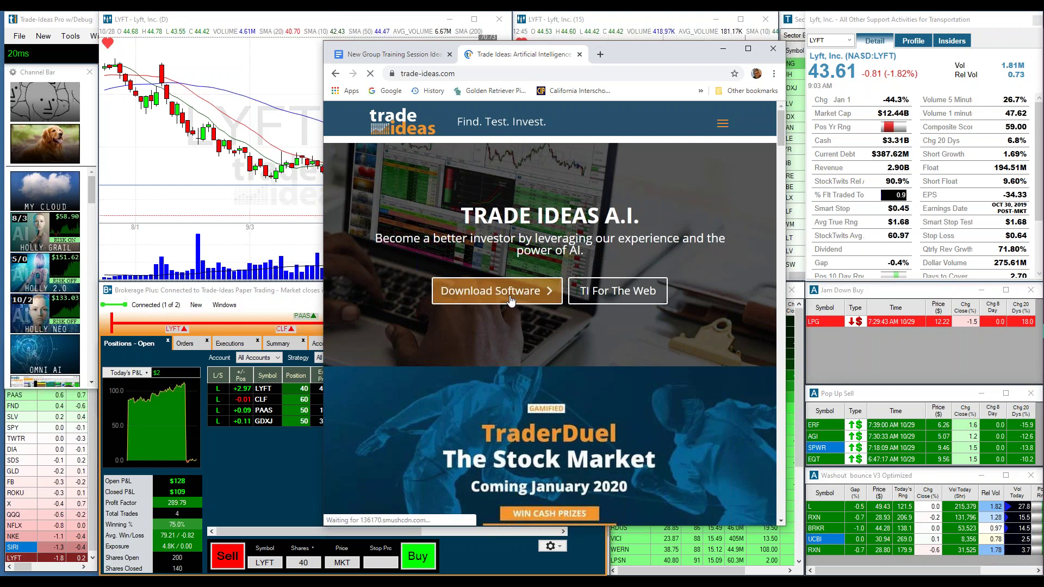
Step: Find the newest public Trade Ideas Pro AI Beta on the software download page, then close that page and minimize the browser
left_click(496, 292)
scroll(596, 348, "down", 15)
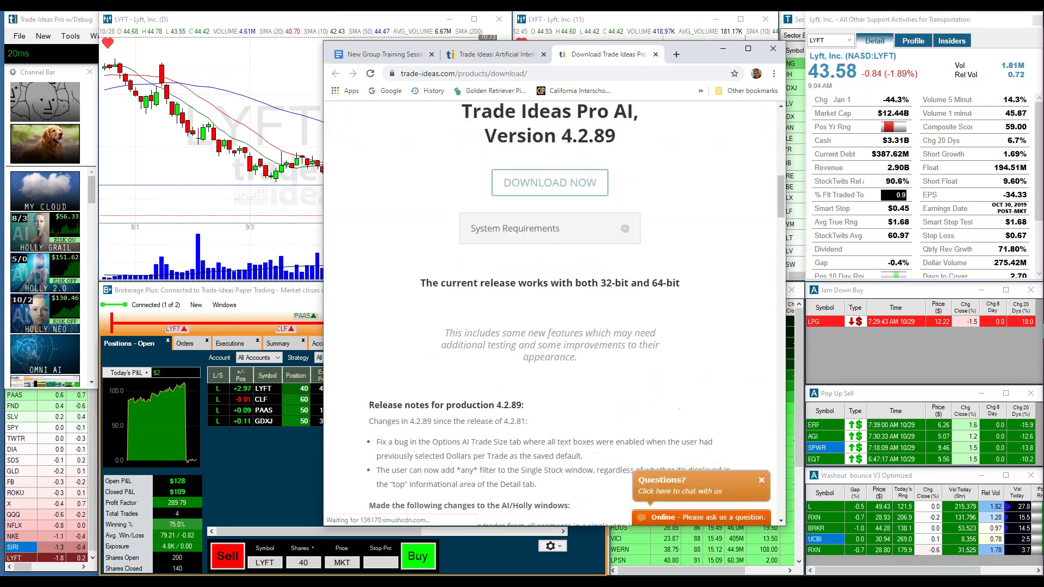
scroll(550, 305, "down", 10)
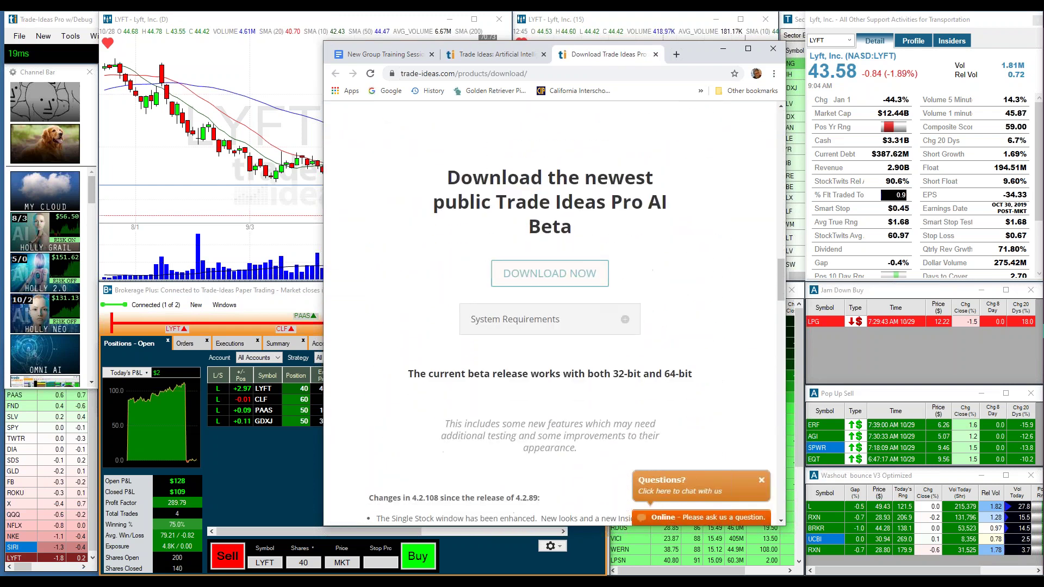
double_click(550, 226)
left_click(616, 229)
scroll(626, 253, "down", 1)
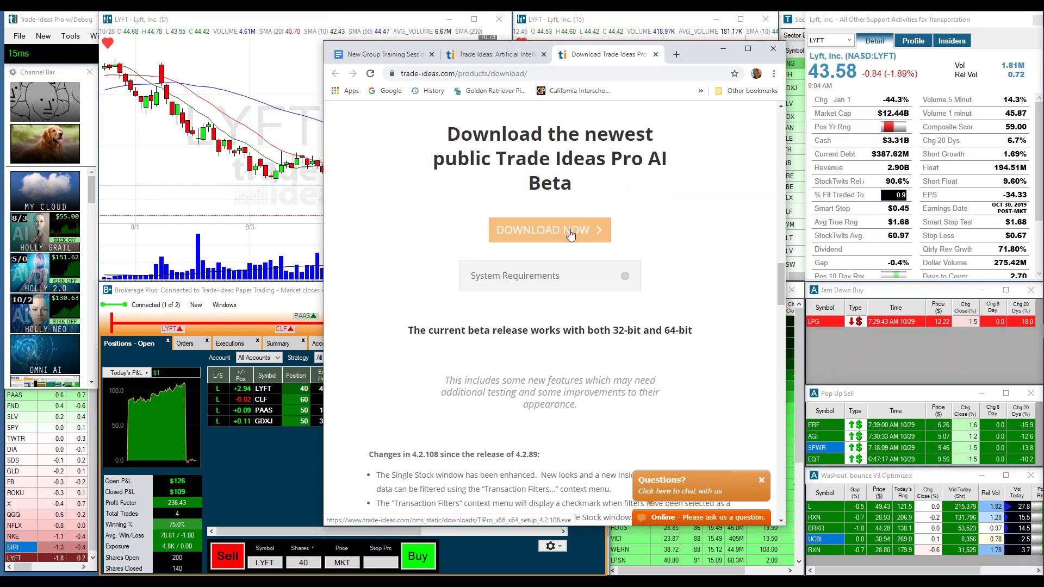
left_click(656, 53)
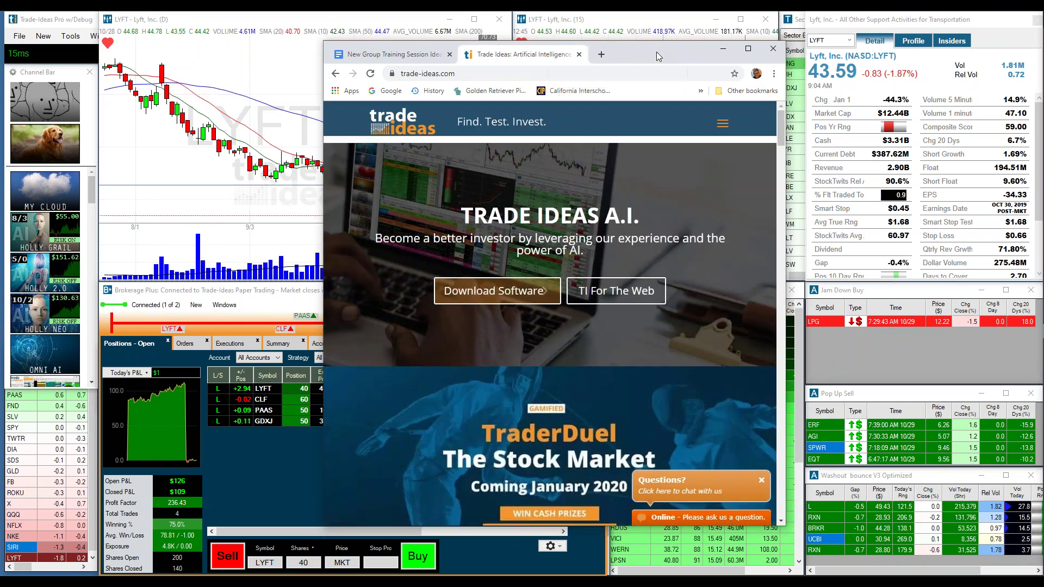
left_click(723, 51)
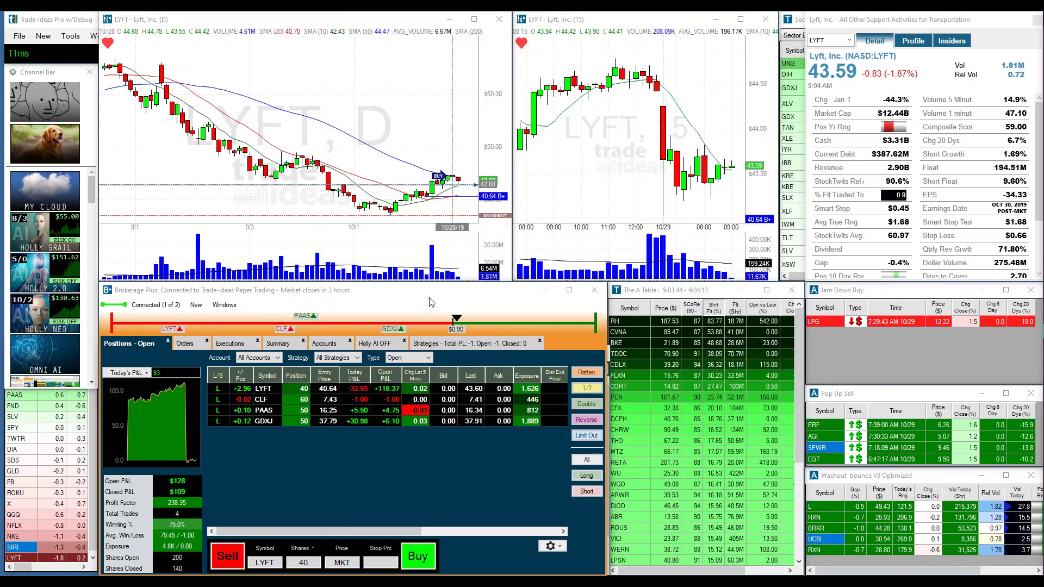
Step: Look up Brokerage Plus among the new-window options and check which broker connections the Brokerage Plus window offers
left_click_drag(411, 291, 510, 213)
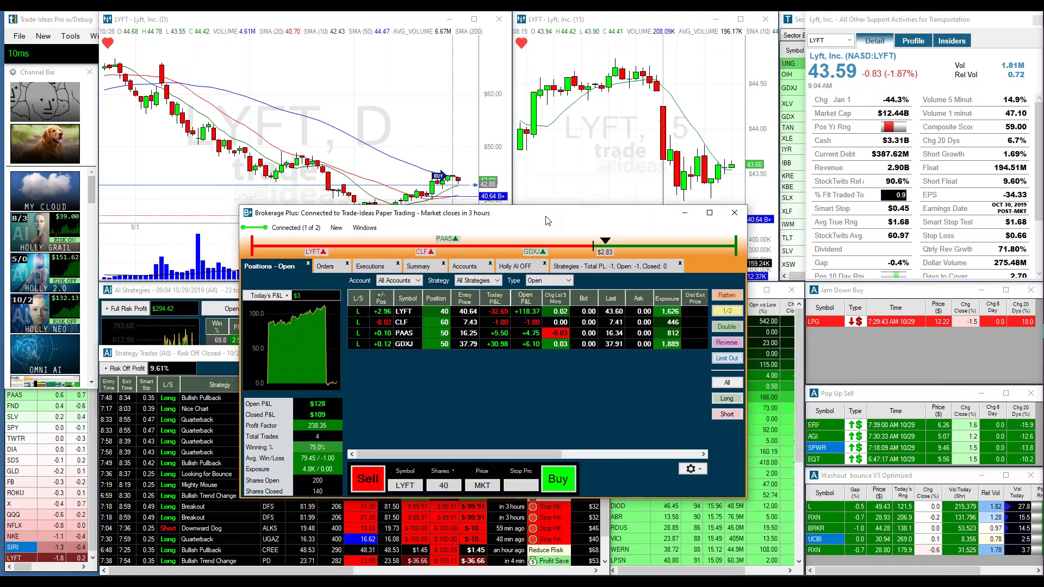
left_click(43, 36)
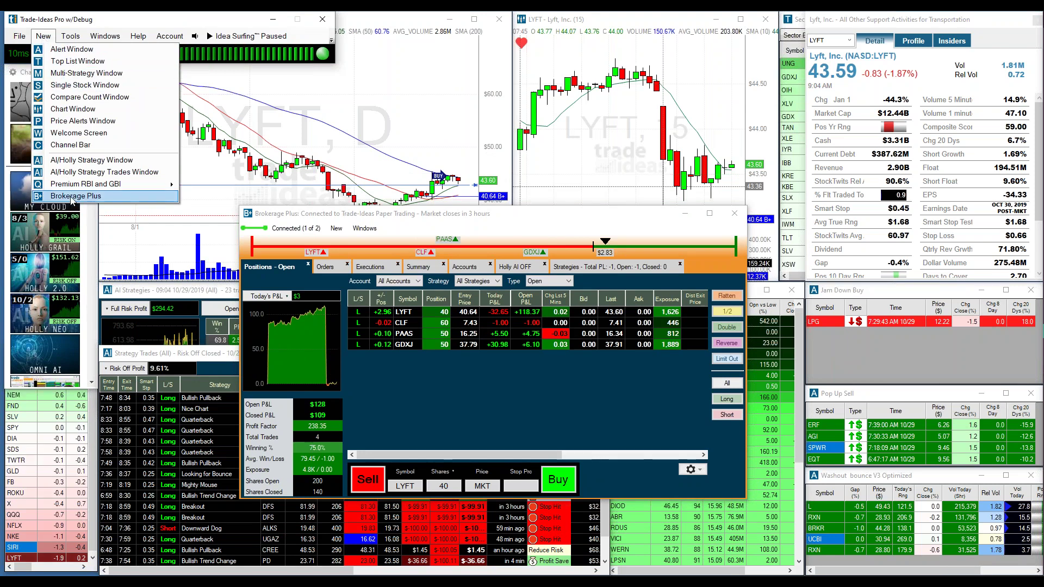
left_click(543, 227)
left_click_drag(545, 226, 437, 303)
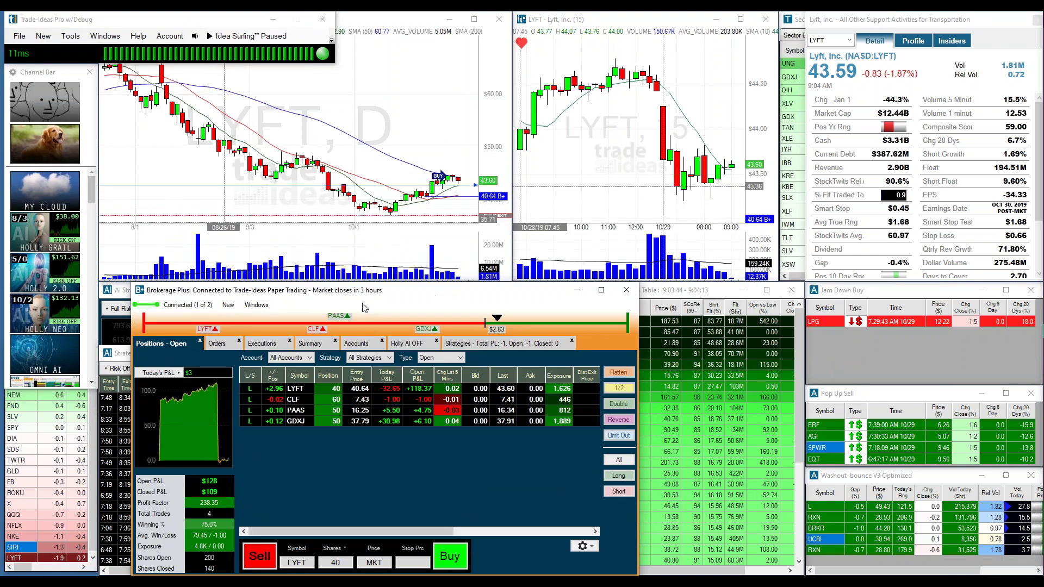
left_click(164, 305)
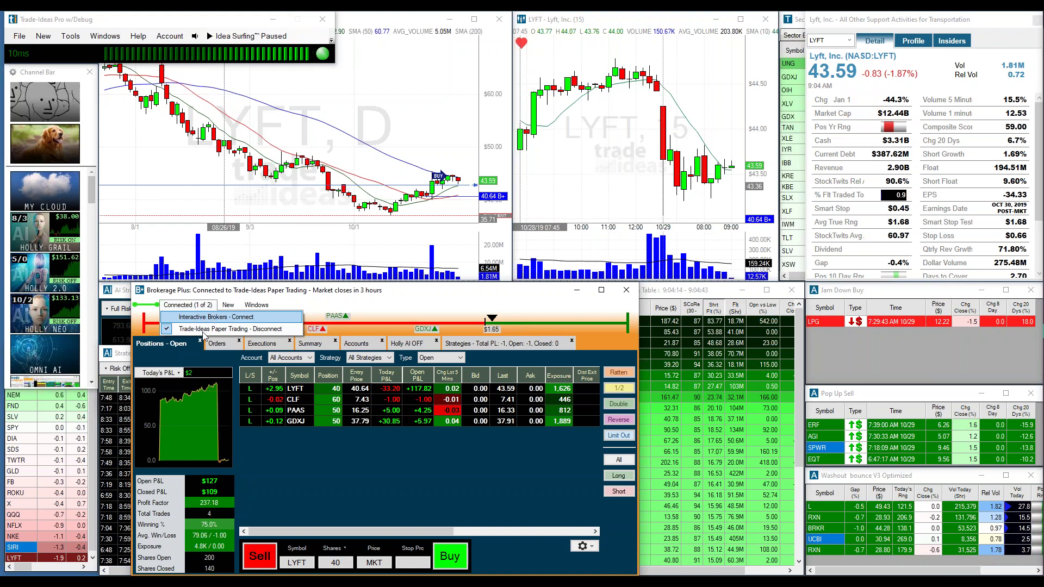
left_click(430, 306)
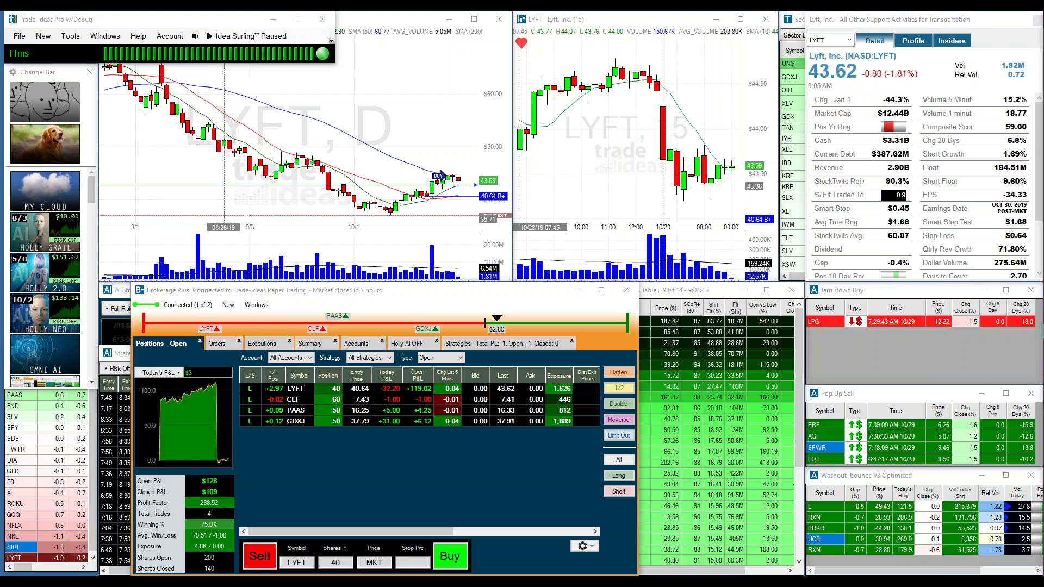
mouse_move(444, 507)
left_mouse_down()
mouse_move(232, 521)
mouse_move(210, 539)
mouse_move(294, 572)
mouse_move(334, 574)
mouse_move(510, 548)
mouse_move(439, 508)
mouse_move(408, 504)
left_mouse_up()
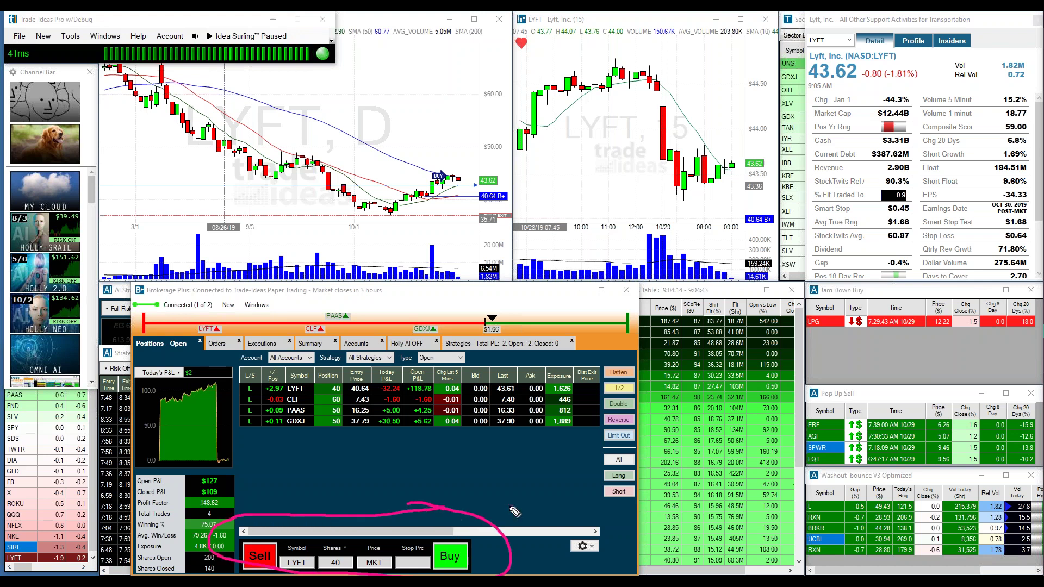
mouse_move(601, 365)
left_mouse_down()
mouse_move(592, 434)
mouse_move(634, 522)
mouse_move(651, 370)
mouse_move(602, 381)
left_mouse_up()
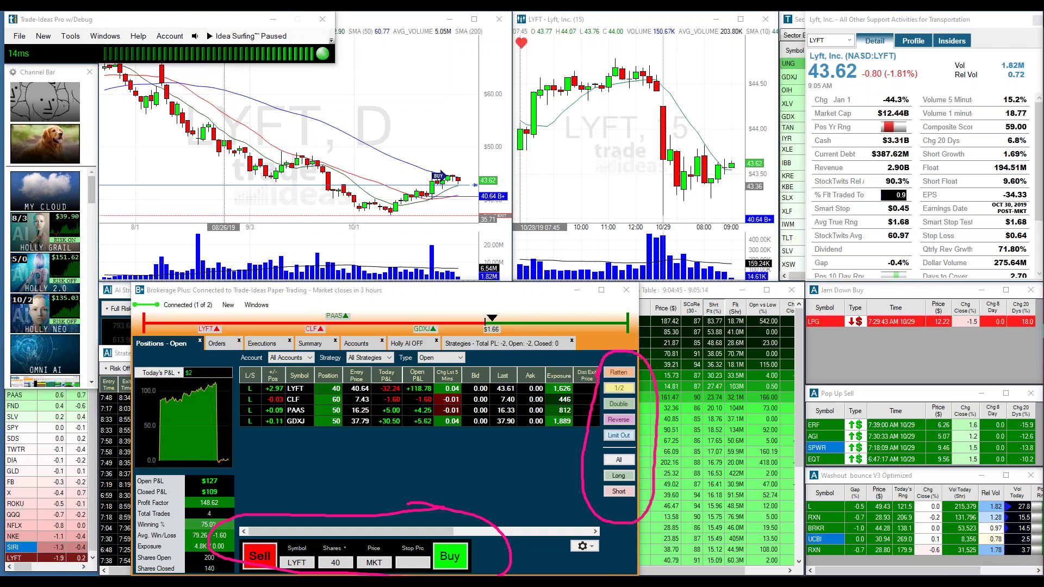
key("Escape")
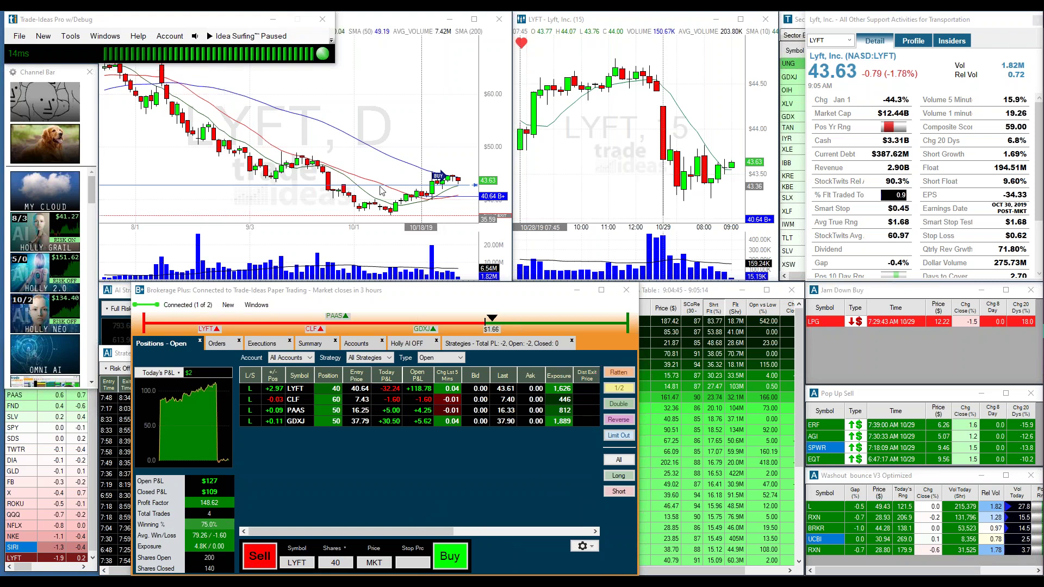
Step: Load the symbol TSLA into the daily chart and its linked windows
left_click(361, 131)
type("TSLA")
key("Return")
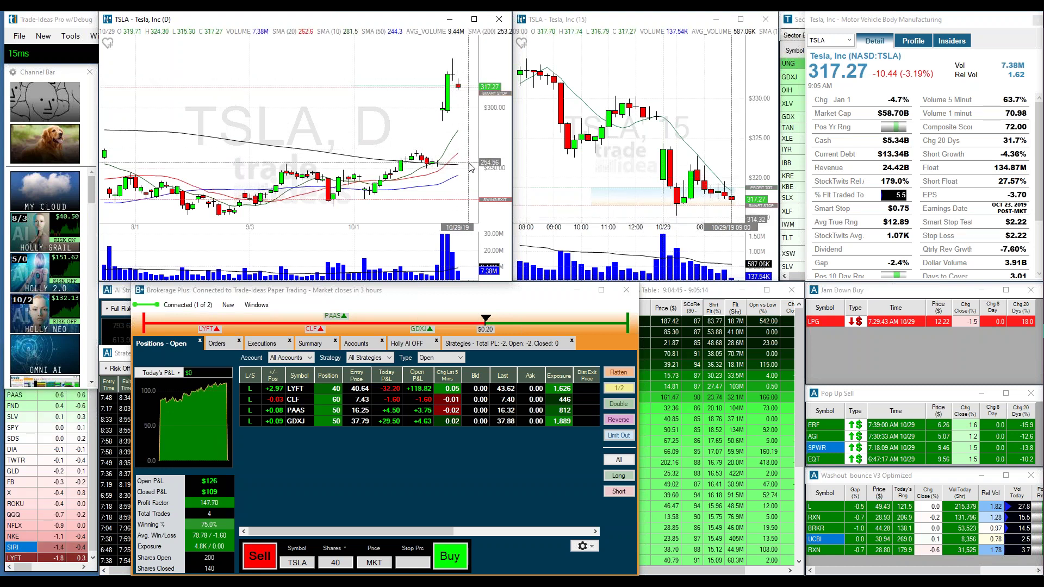
Step: Set the order size to 10 shares and submit a market sell order for TSLA through Brokerage Plus
left_click(342, 563)
left_click(322, 564)
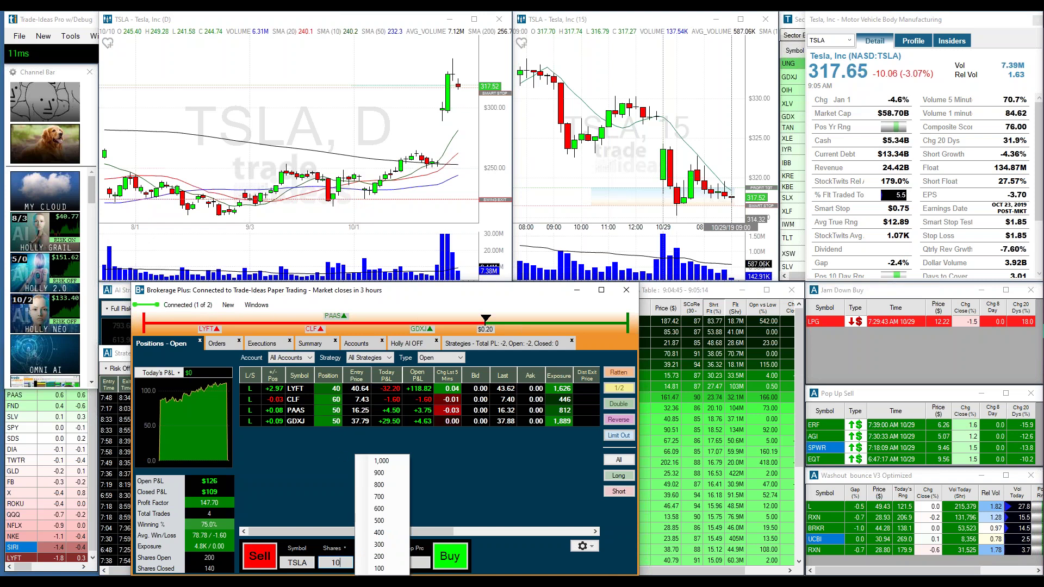
type("10")
left_click(314, 484)
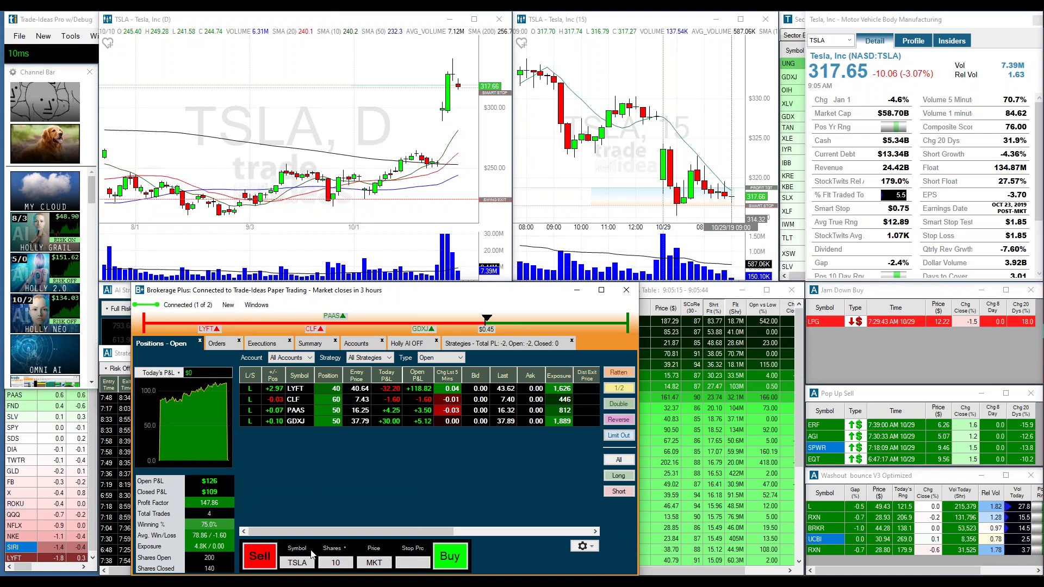
left_click(262, 556)
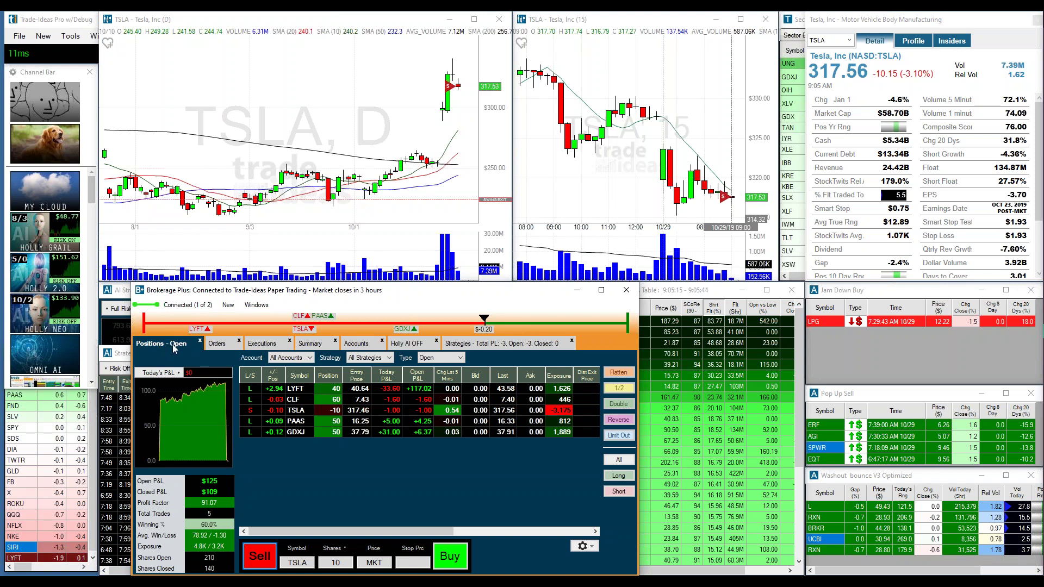
Step: Review the Brokerage Plus orders, executions, summary and account details, then return to the open positions
left_click(224, 347)
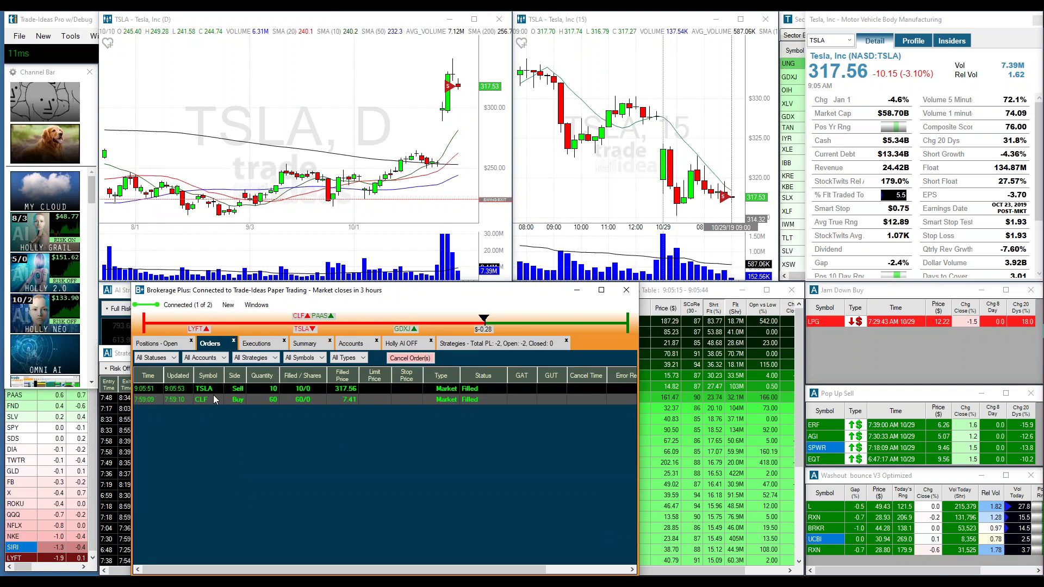
left_click(259, 345)
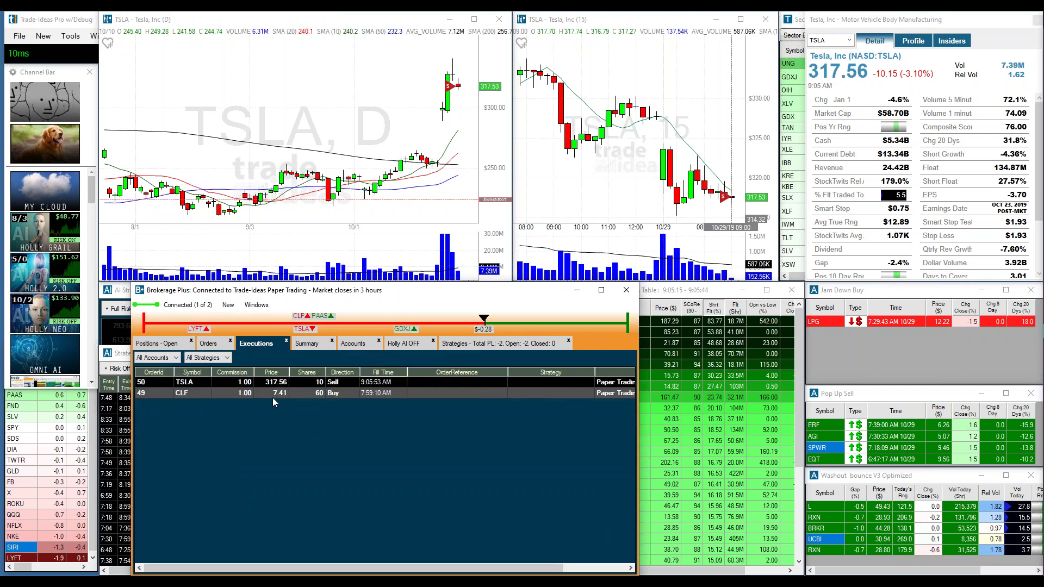
left_click(313, 344)
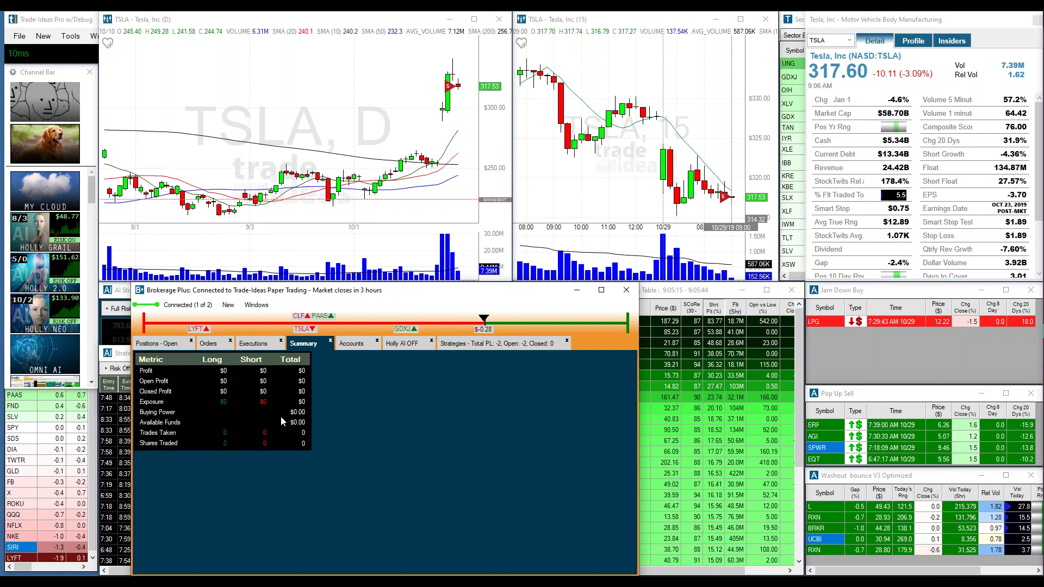
left_click(351, 344)
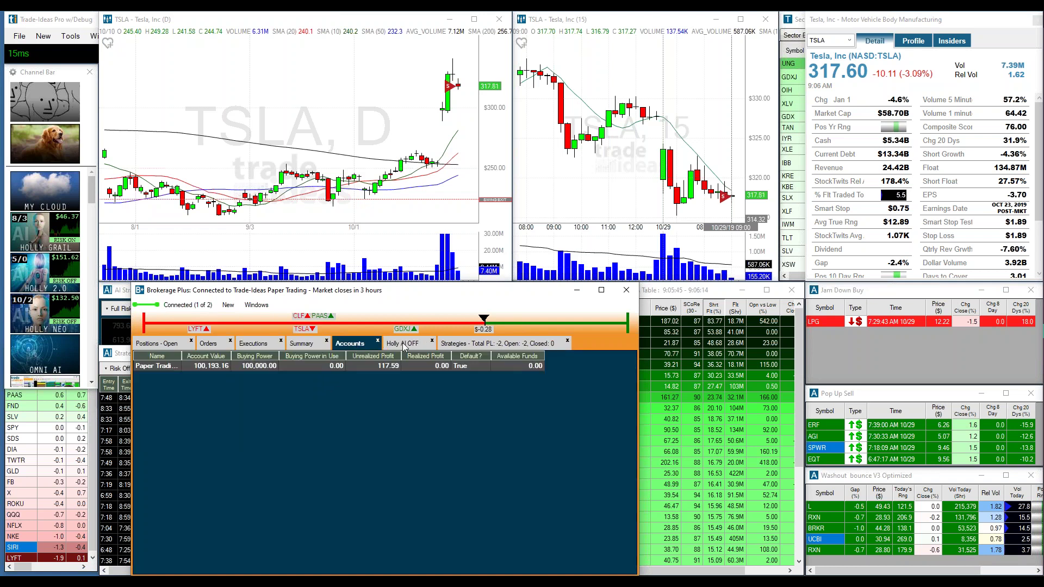
left_click(144, 347)
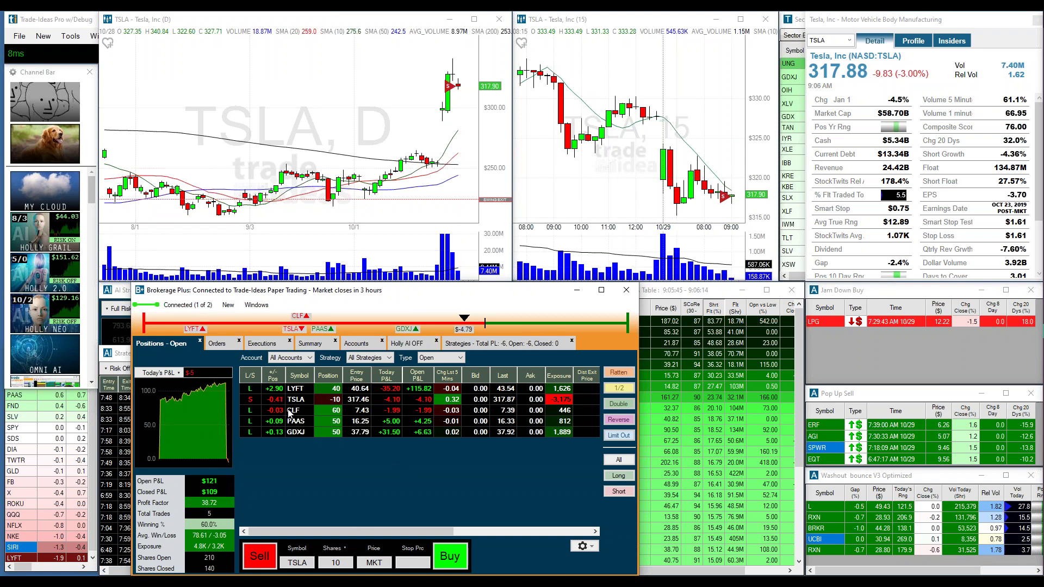
Step: Select the TSLA position and examine the columns available for the open positions table
left_click(298, 401)
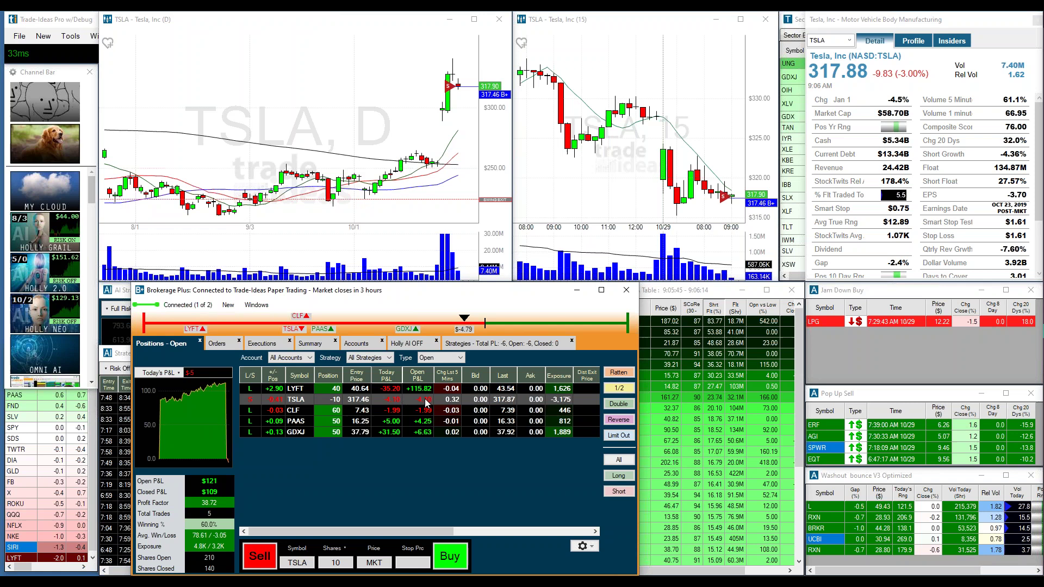
right_click(459, 379)
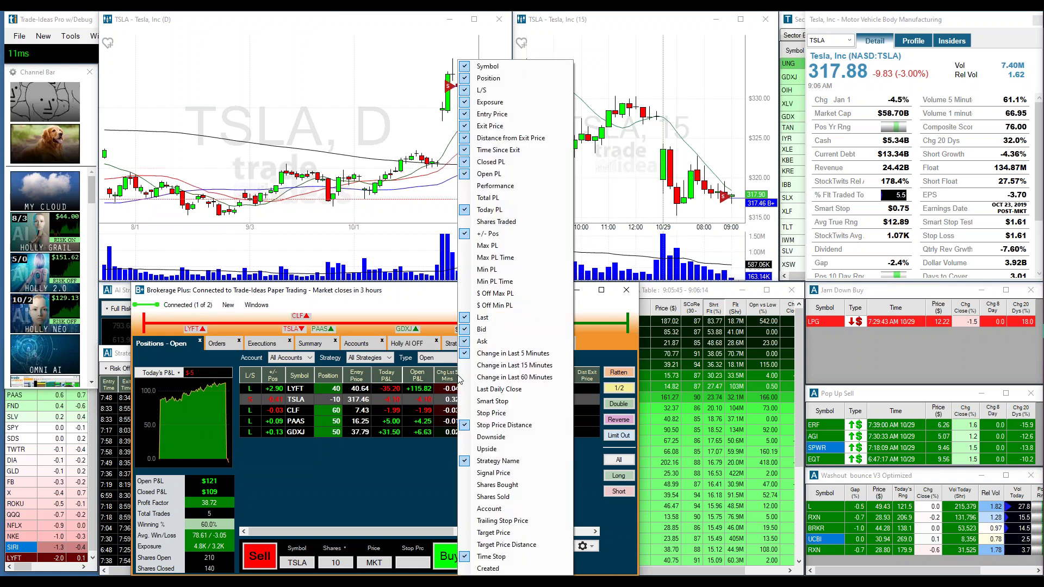
left_click(419, 483)
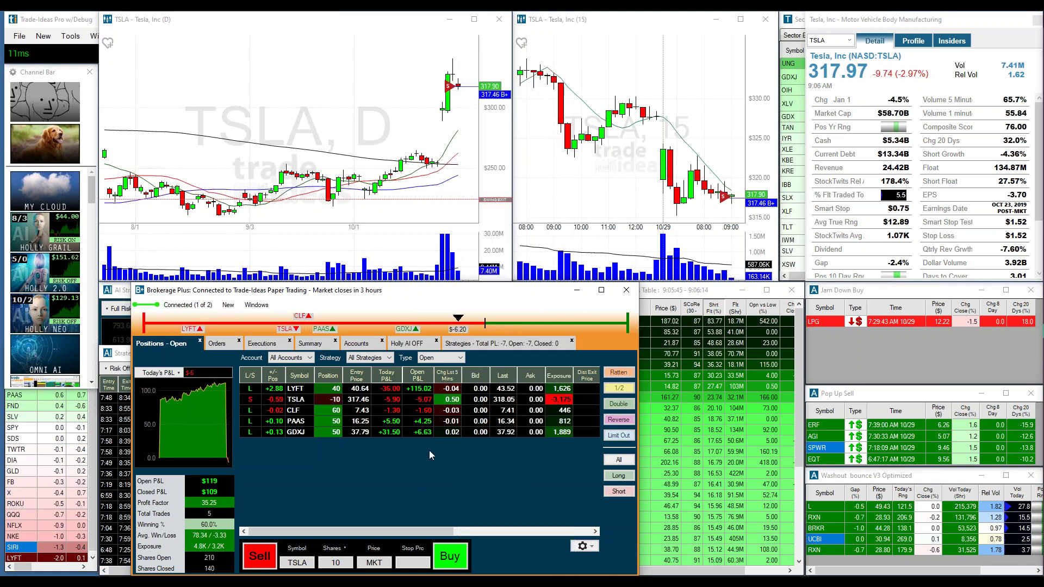
right_click(433, 375)
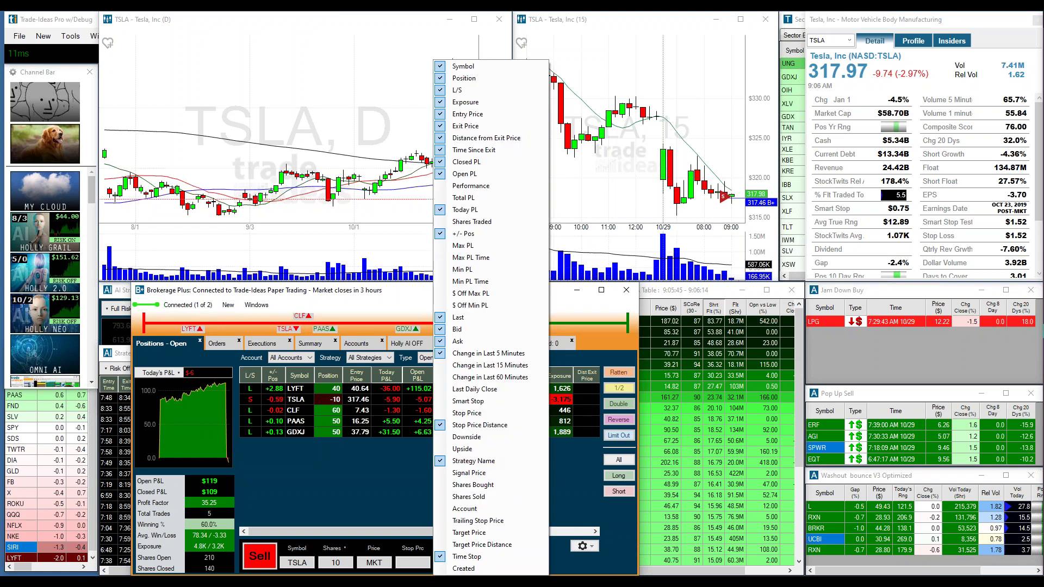
left_click(394, 467)
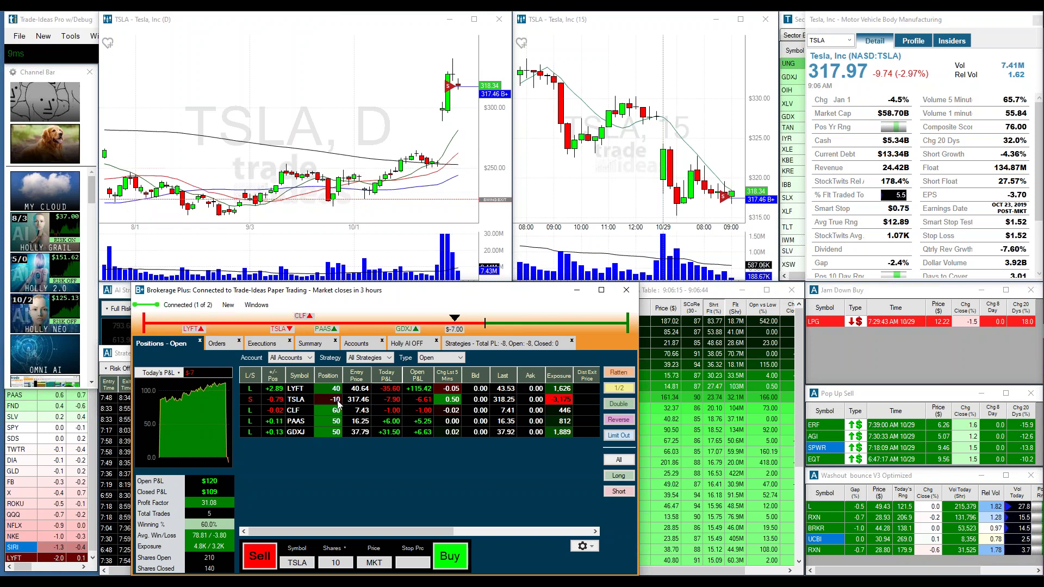
Step: Close half of the TSLA short position, then flatten the remaining shares
left_click(307, 400)
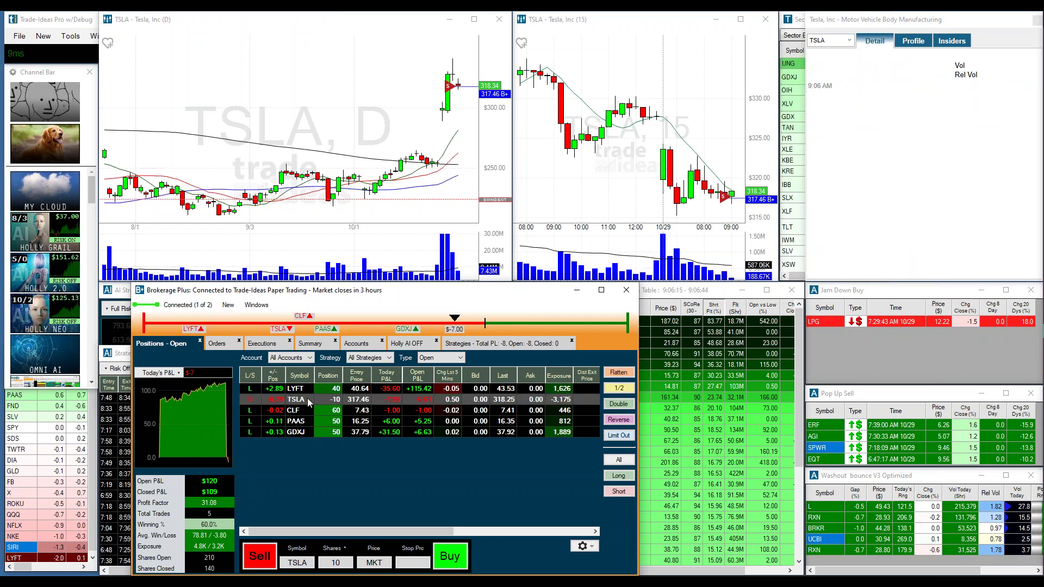
left_click(621, 390)
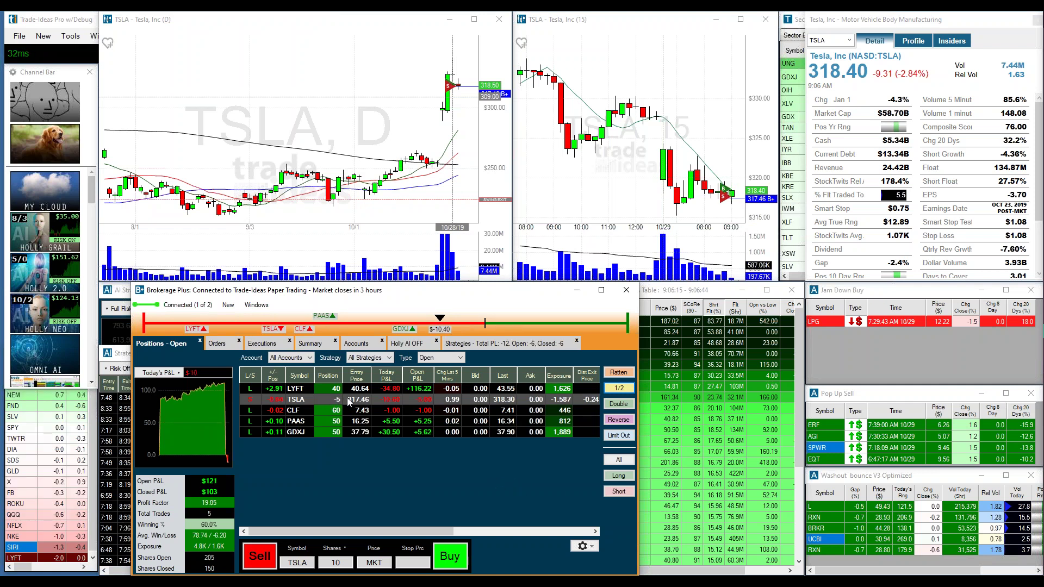
left_click(619, 373)
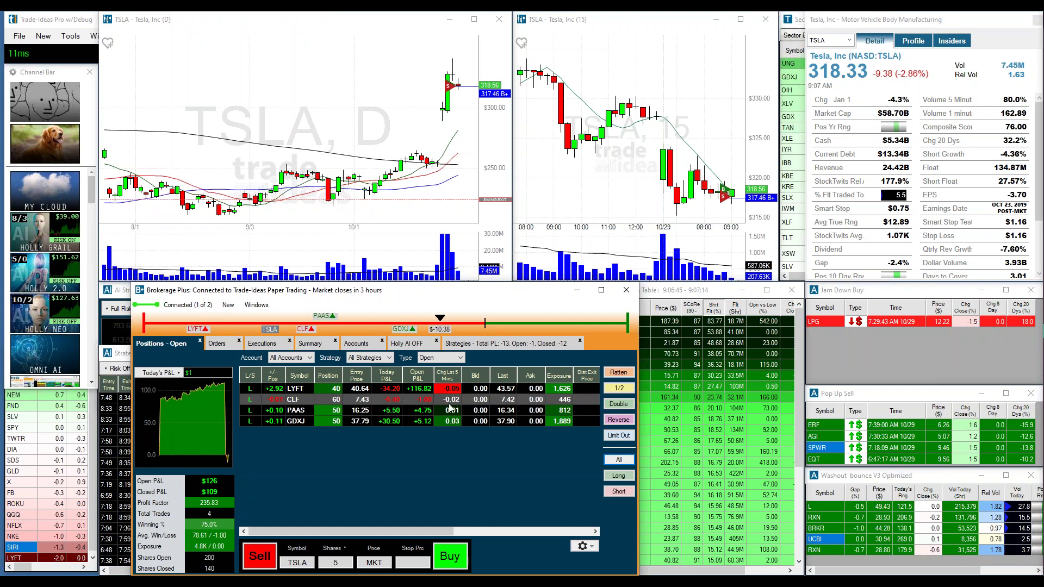
Step: Display the Holly AI strategies in Brokerage Plus, move that window aside and bring the AI Strategies window to the front
left_click(411, 345)
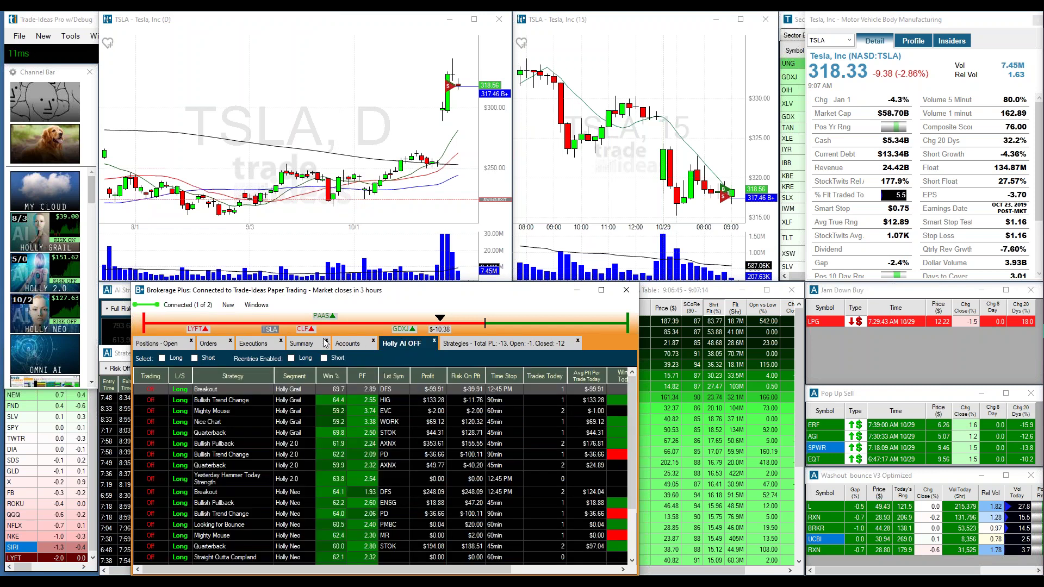
left_click_drag(420, 294, 829, 289)
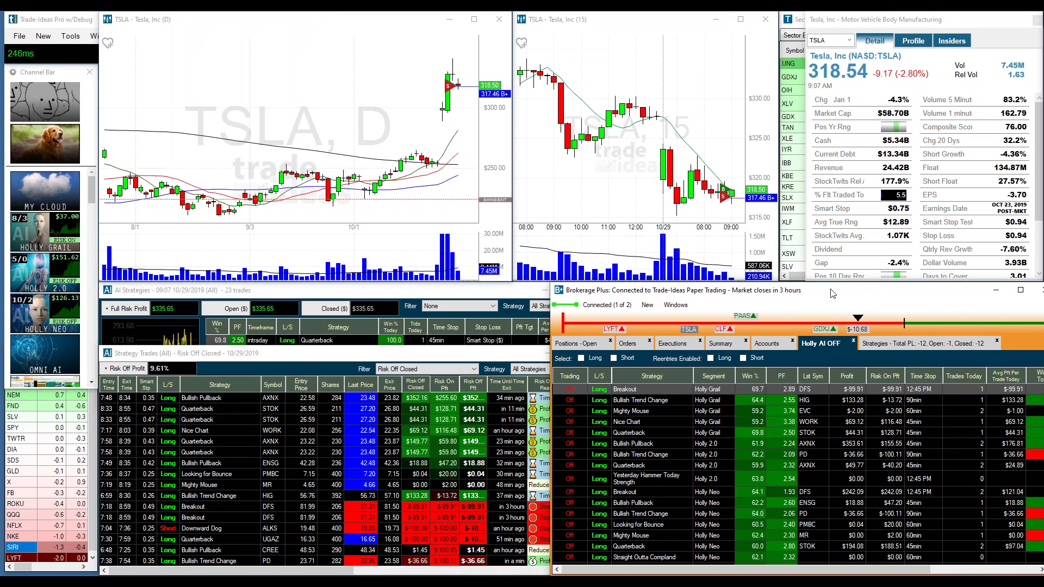
left_click(474, 293)
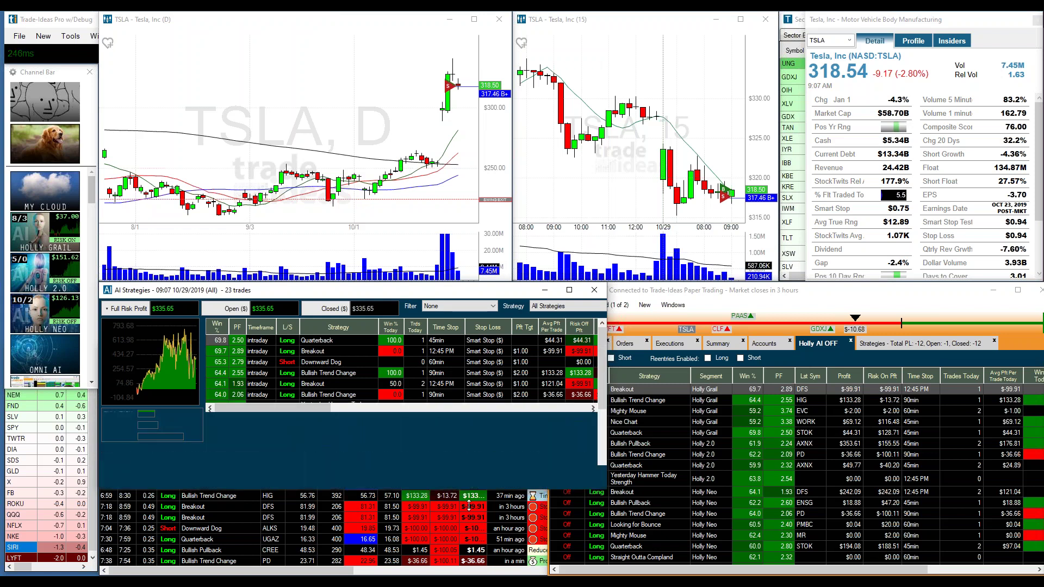
Step: Arrange the AI Strategies and Brokerage Plus windows side by side so both Holly strategy lists can be compared
left_click_drag(505, 292, 438, 196)
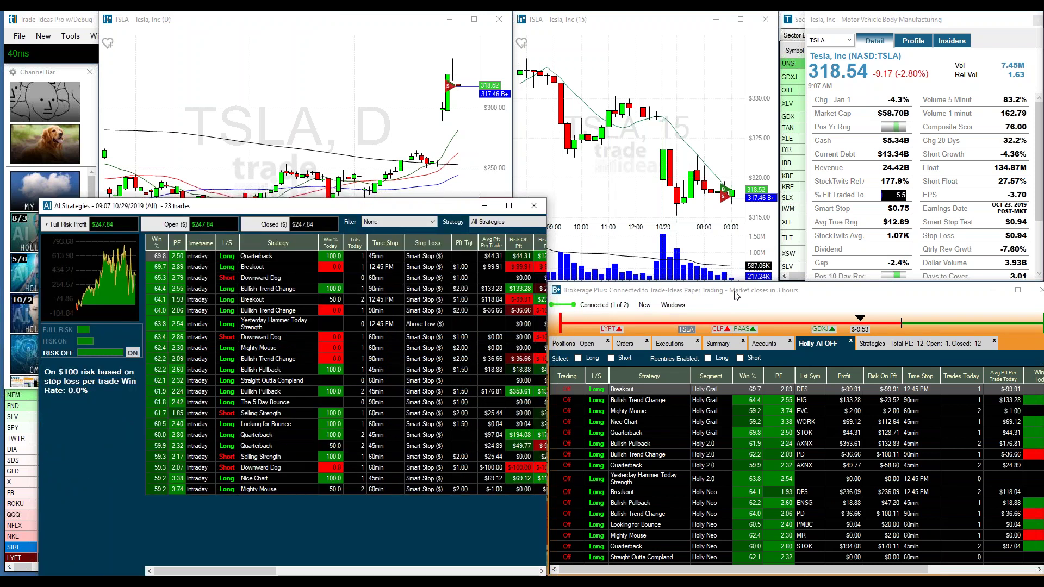
left_click_drag(735, 283, 707, 199)
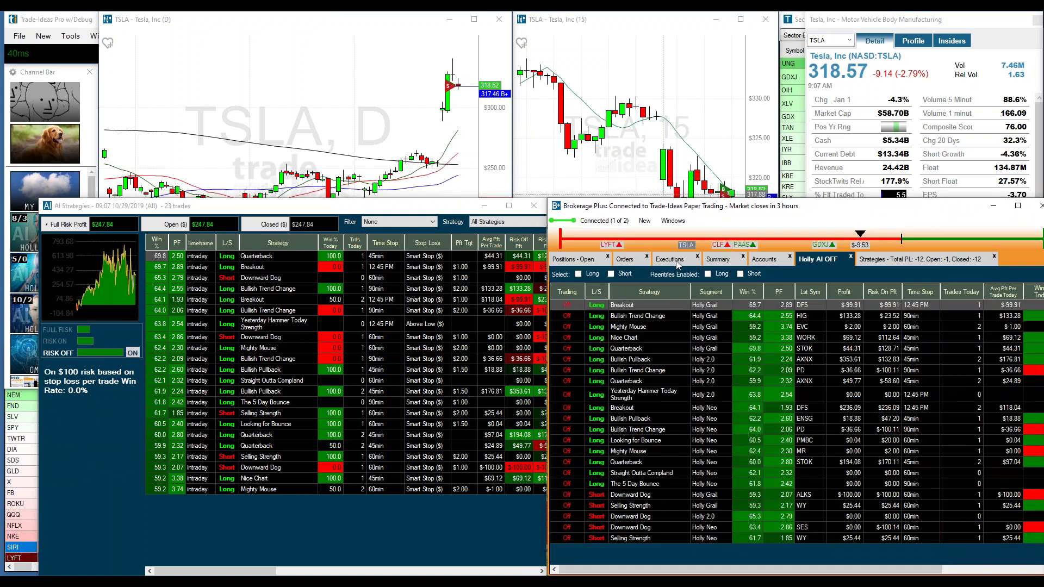
left_click_drag(842, 210, 844, 160)
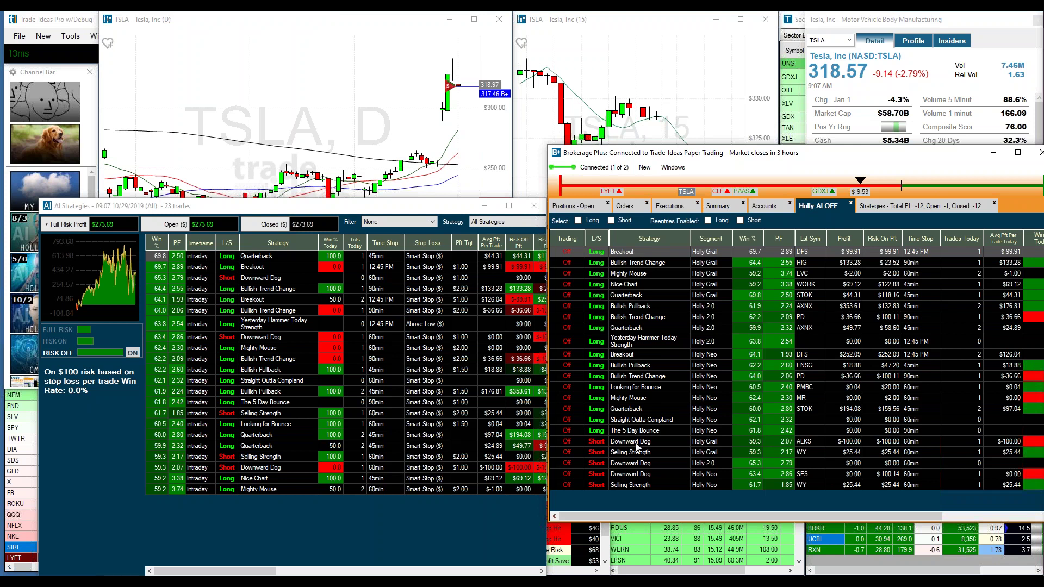
Step: Examine the win percentages in the AI Strategies window and select the Quarterback, Breakout and Downward Dog strategies in turn
left_click(174, 268)
left_click(156, 245)
left_click(156, 245)
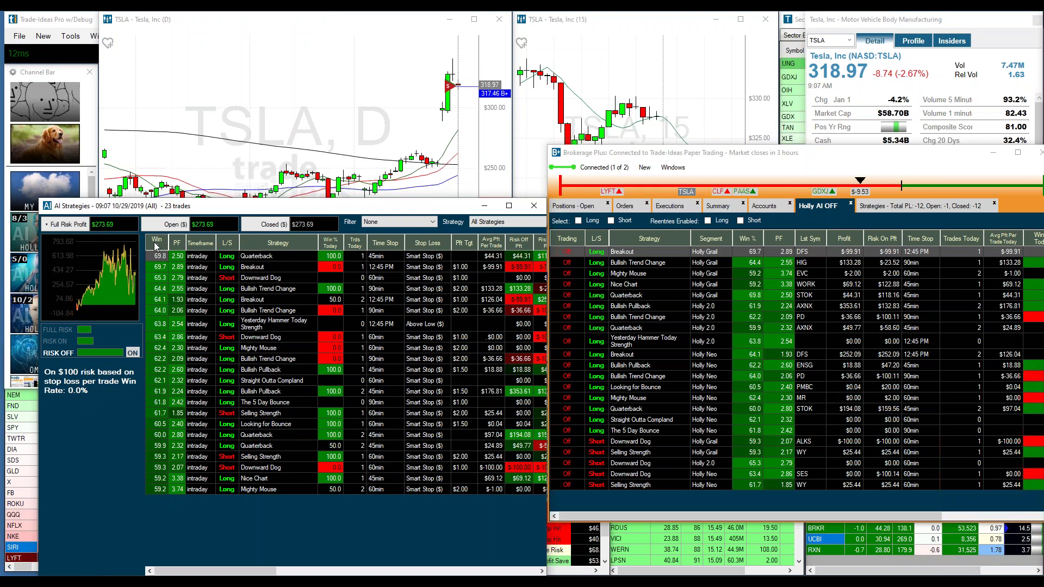
left_click(269, 259)
left_click(275, 268)
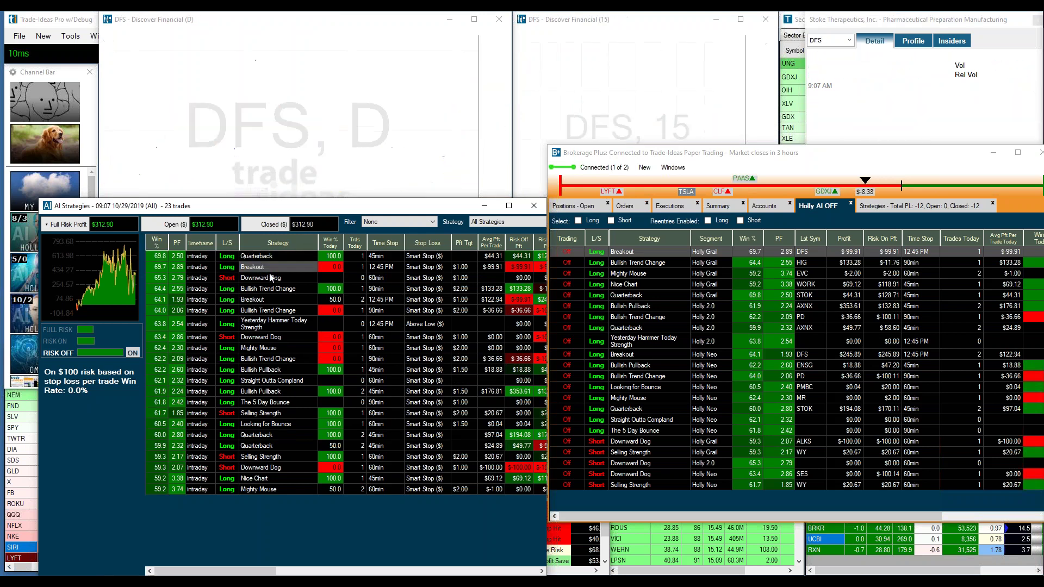
left_click(293, 278)
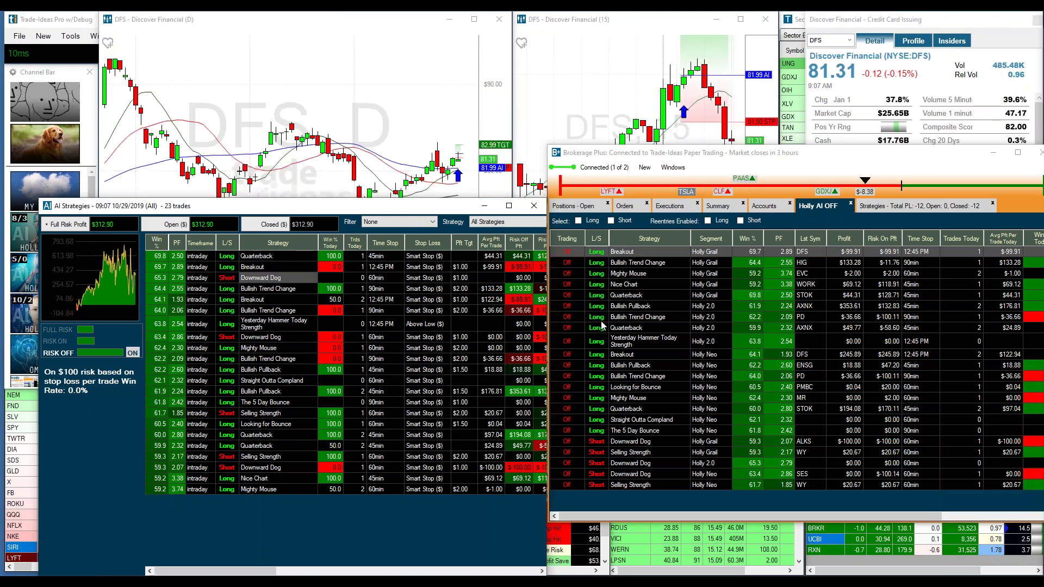
Step: Select all long Holly strategies, then all short ones, and examine the trading options available for the group
left_click(579, 220)
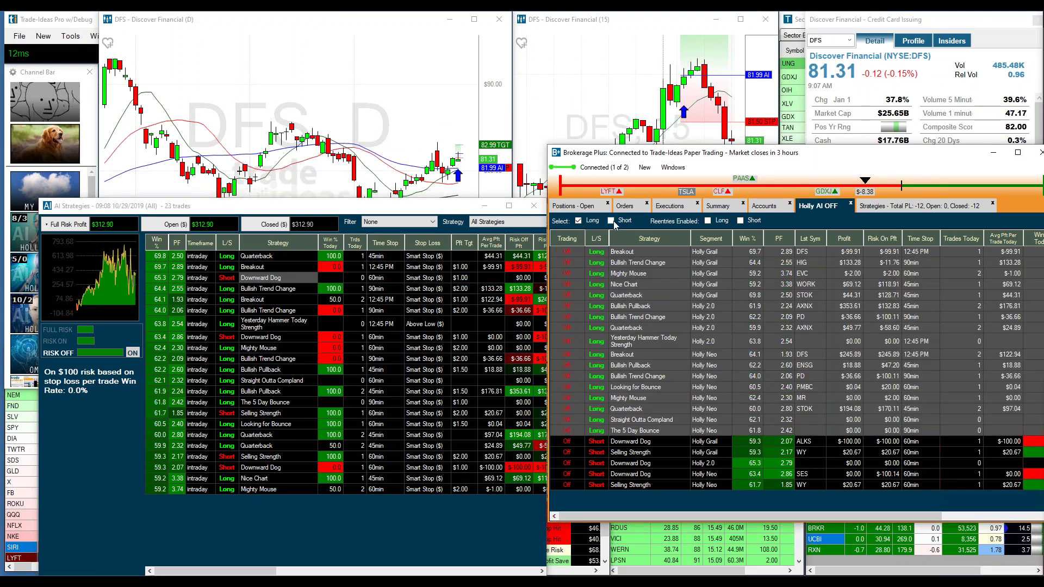
left_click(611, 220)
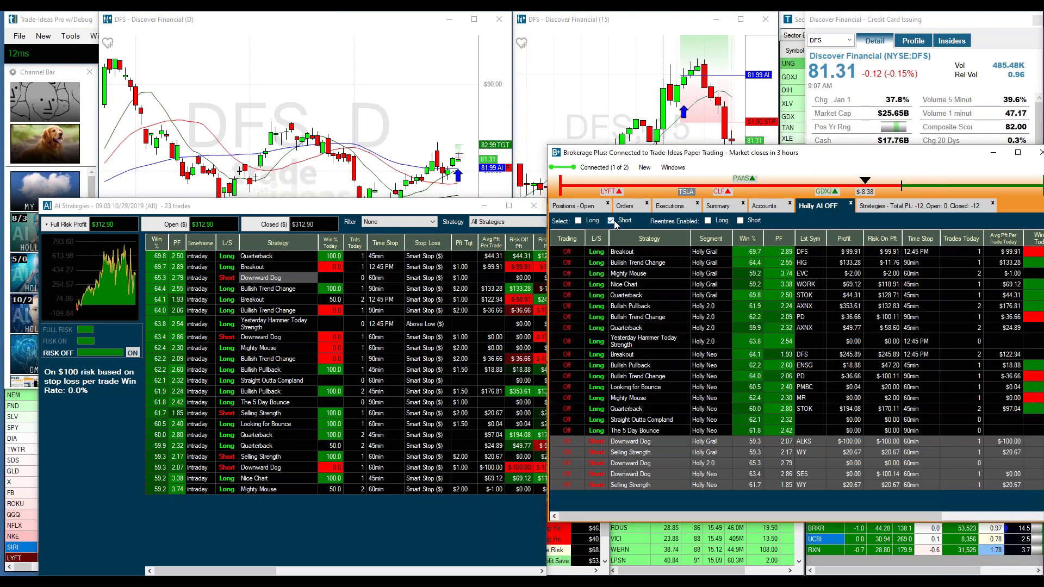
right_click(667, 464)
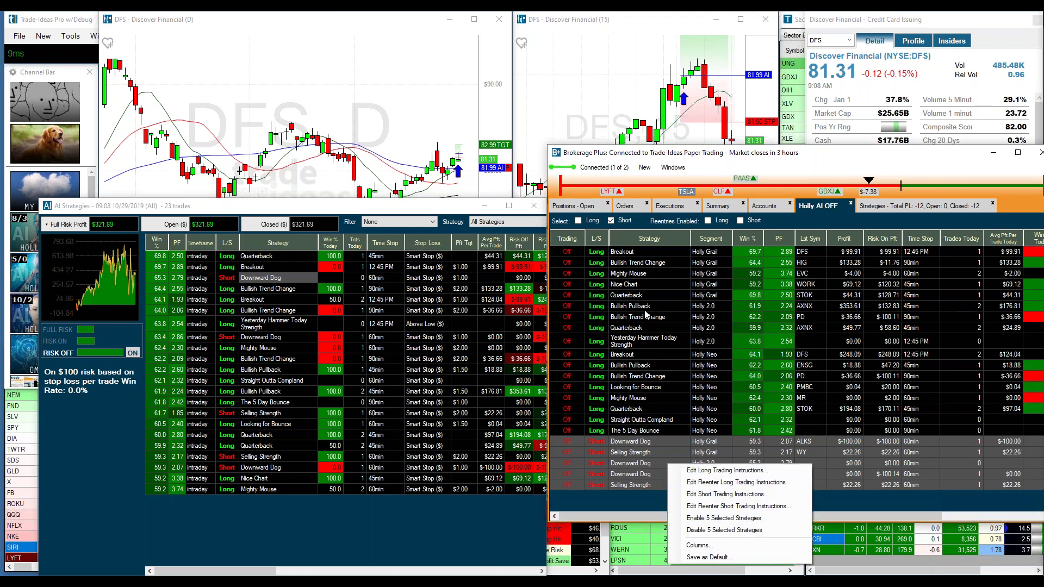
Step: Enable automated trading for the Holly Grail Quarterback strategy
left_click(639, 293)
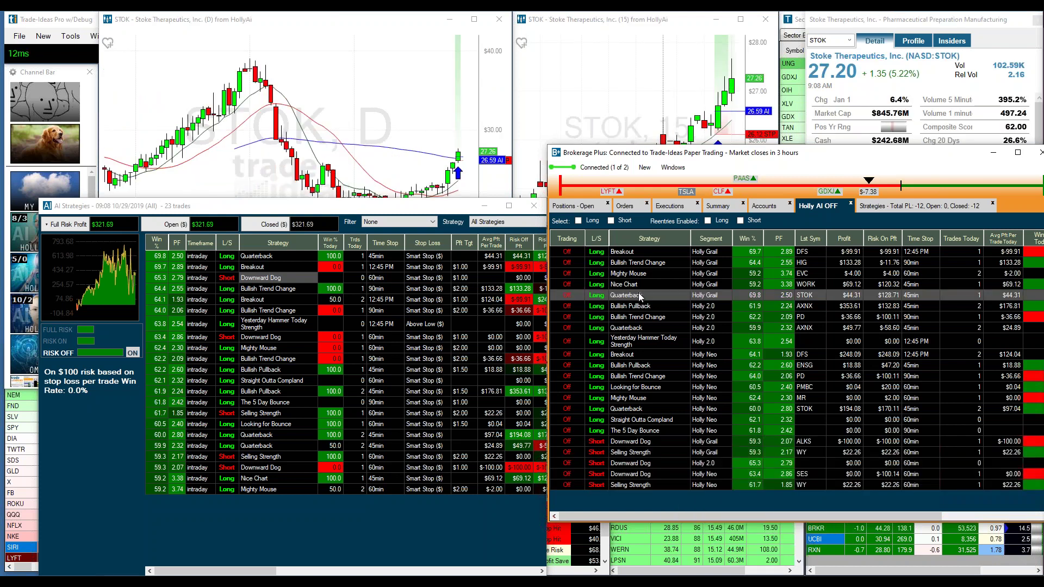
right_click(638, 292)
left_click(688, 349)
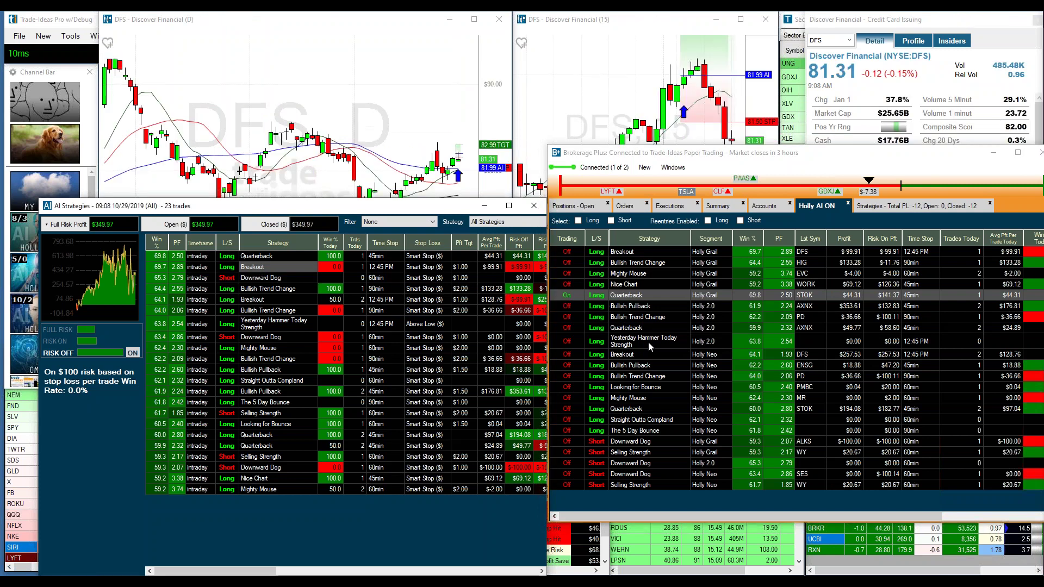
Step: Enable automated trading for the Holly Grail Breakout long strategy and the Holly Grail Downward Dog short strategy
left_click(647, 251)
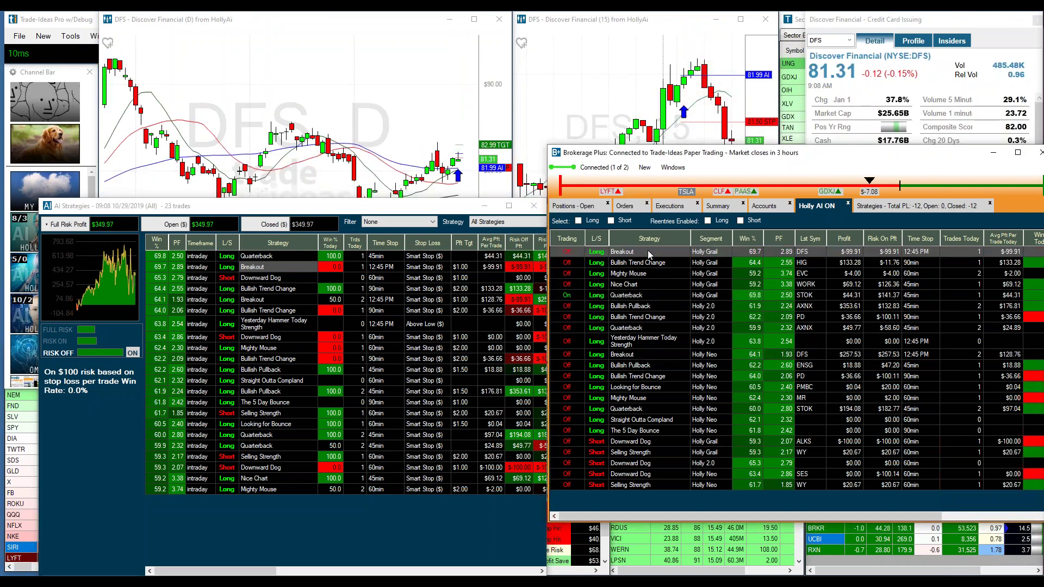
right_click(647, 250)
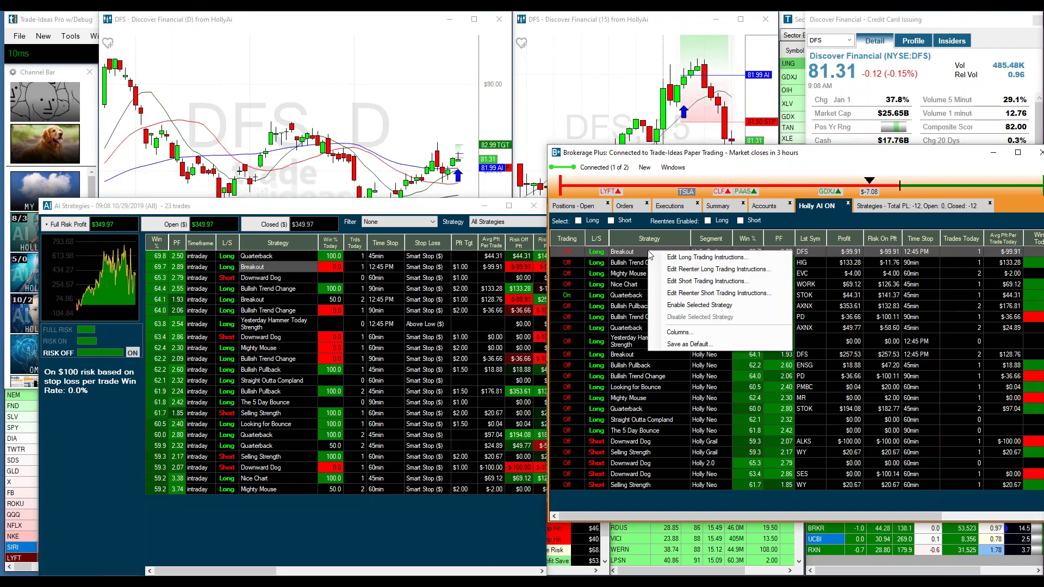
left_click(687, 308)
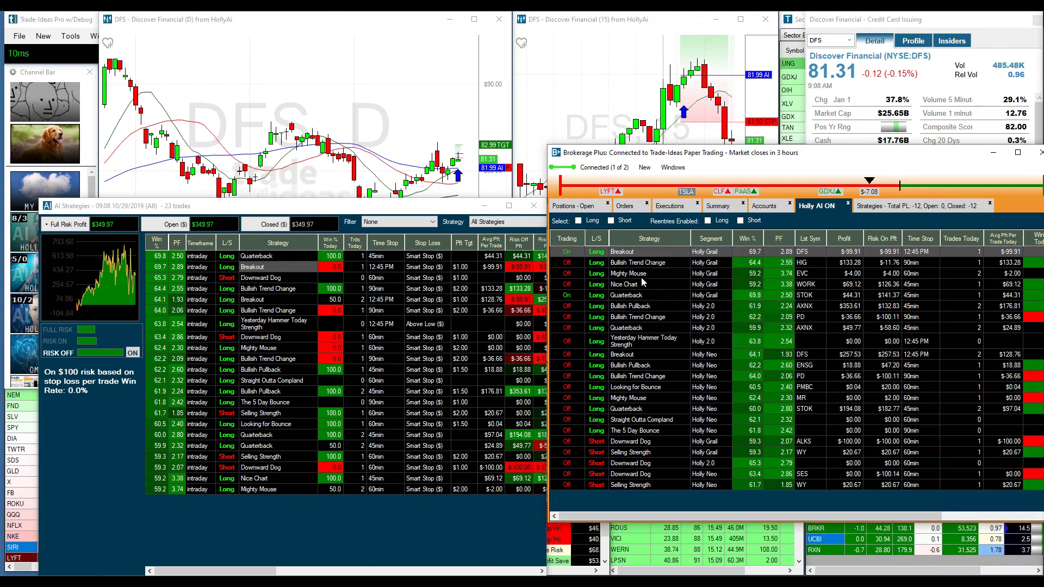
right_click(651, 441)
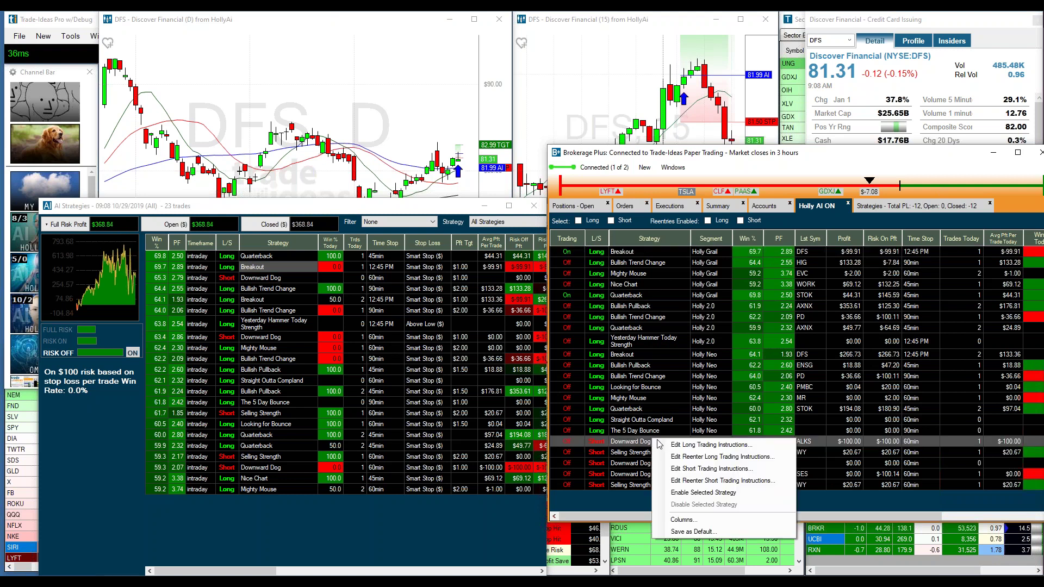
left_click(697, 492)
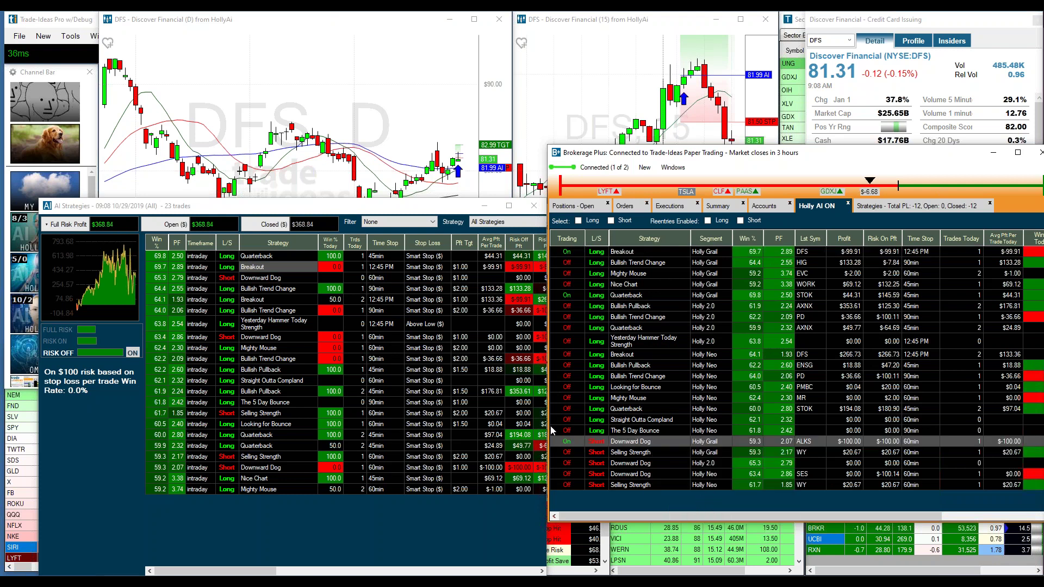
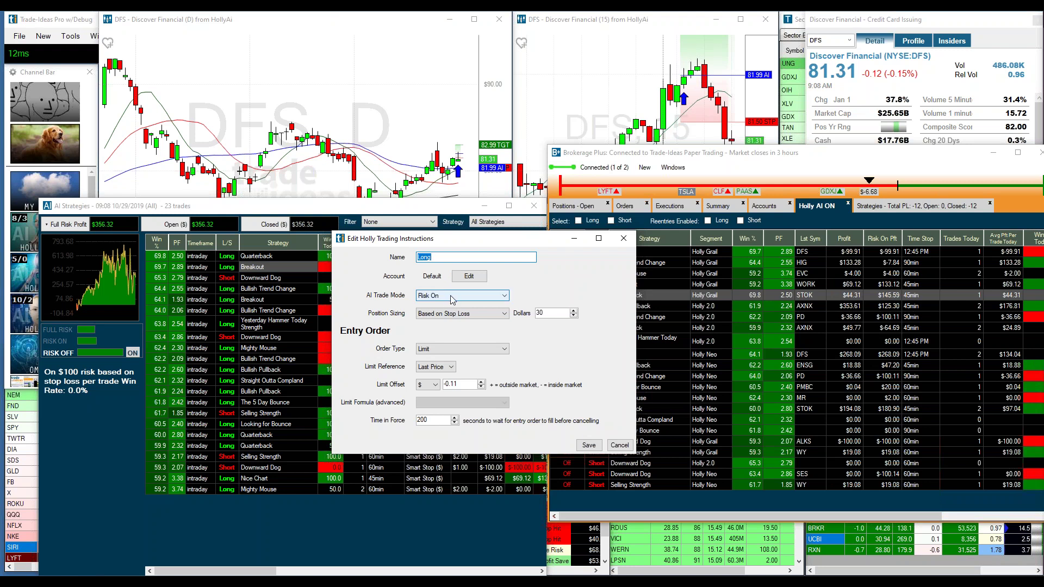
Step: In the long Holly trading instructions, switch the AI trade mode to Risk Off and back to Risk On
left_click(450, 299)
left_click(445, 306)
left_click(458, 295)
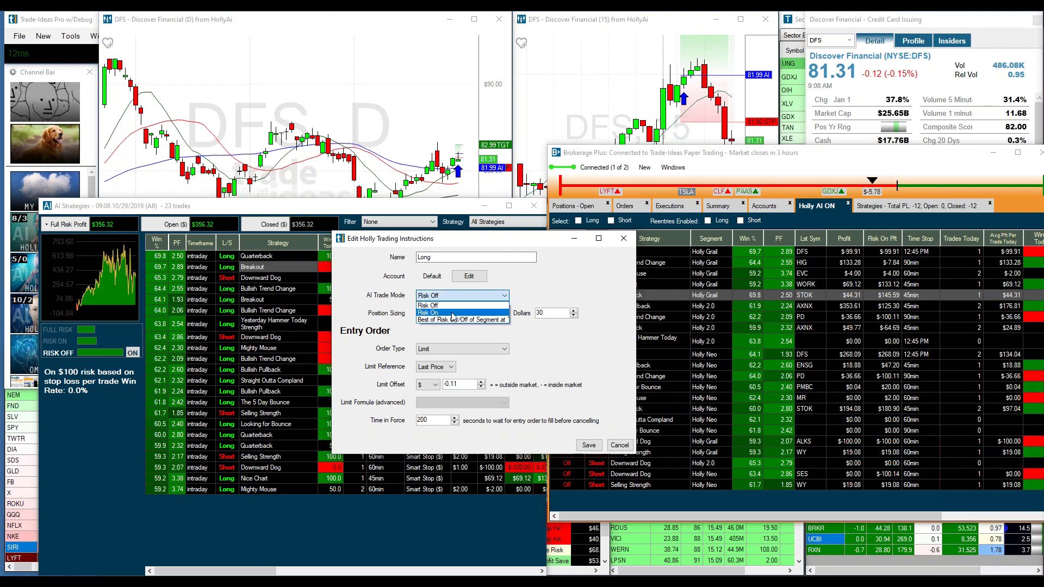
left_click(458, 306)
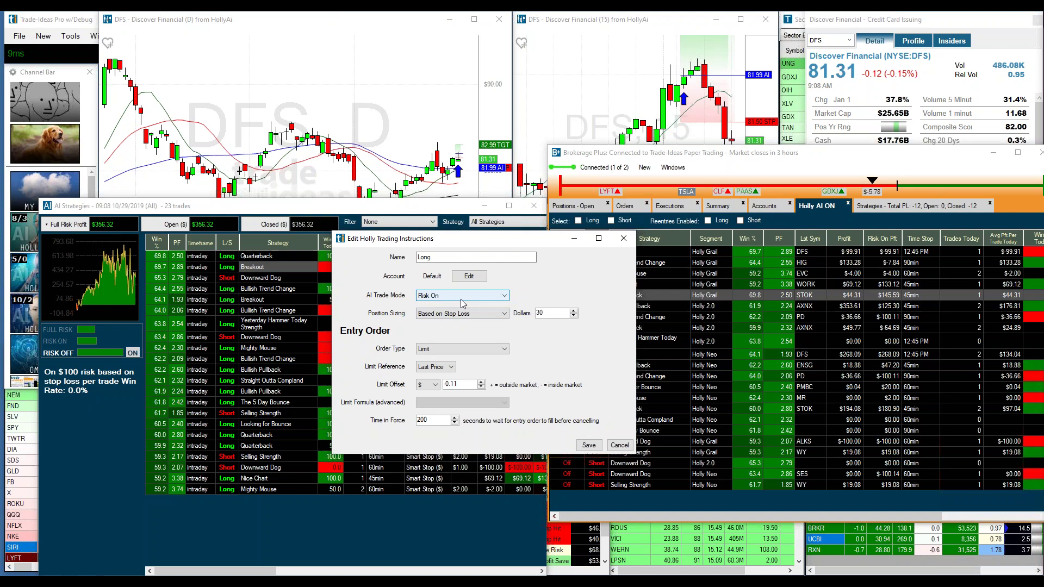
Step: Try position sizing Based on Stop Loss with 50 dollars, then discard the changes to the long trading instructions
left_click(468, 314)
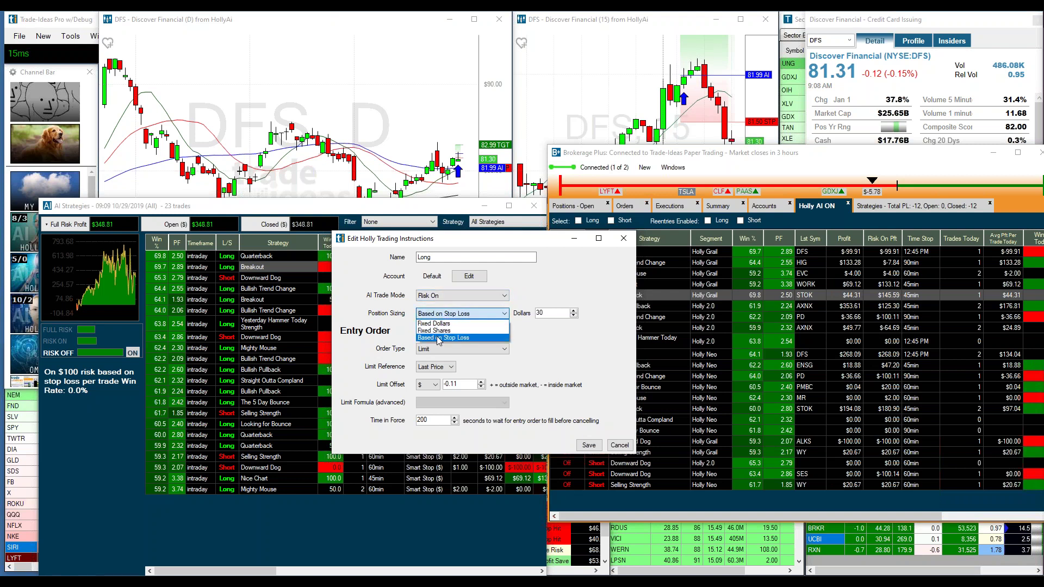
left_click(438, 339)
double_click(539, 313)
type("50")
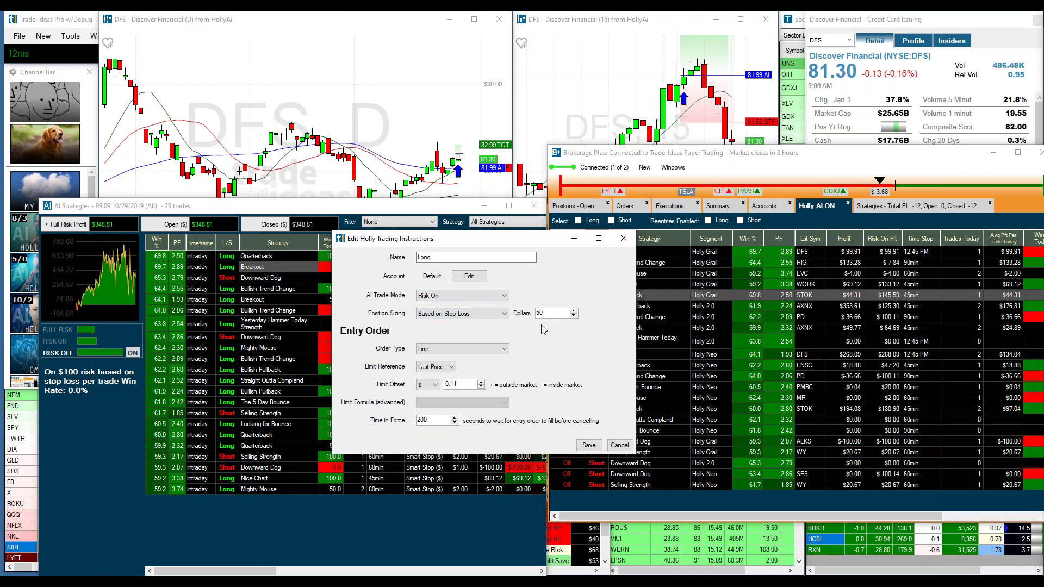
left_click(619, 445)
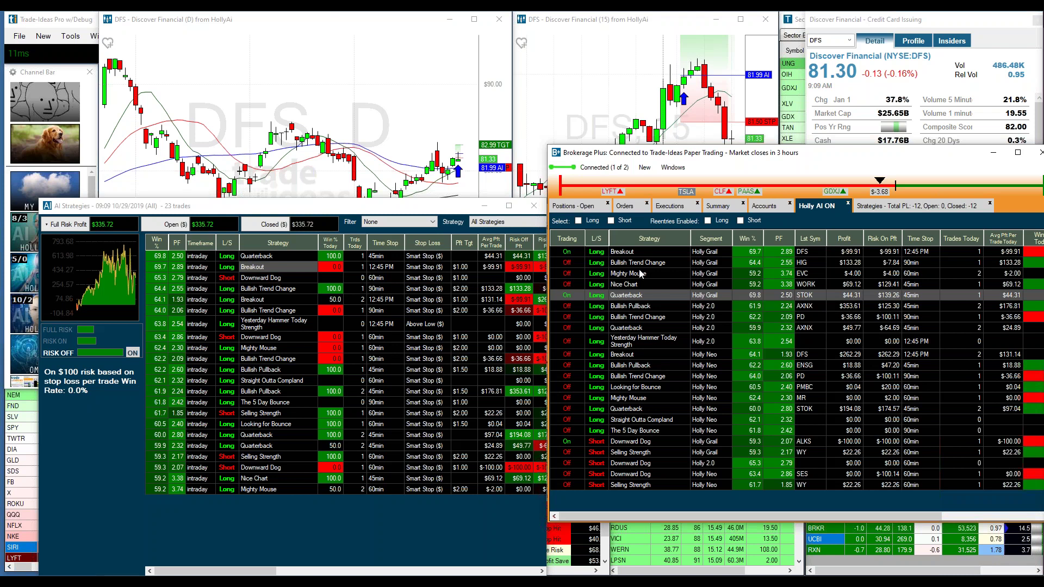
Step: Select all long Holly strategies and disable automated trading for them
left_click(577, 221)
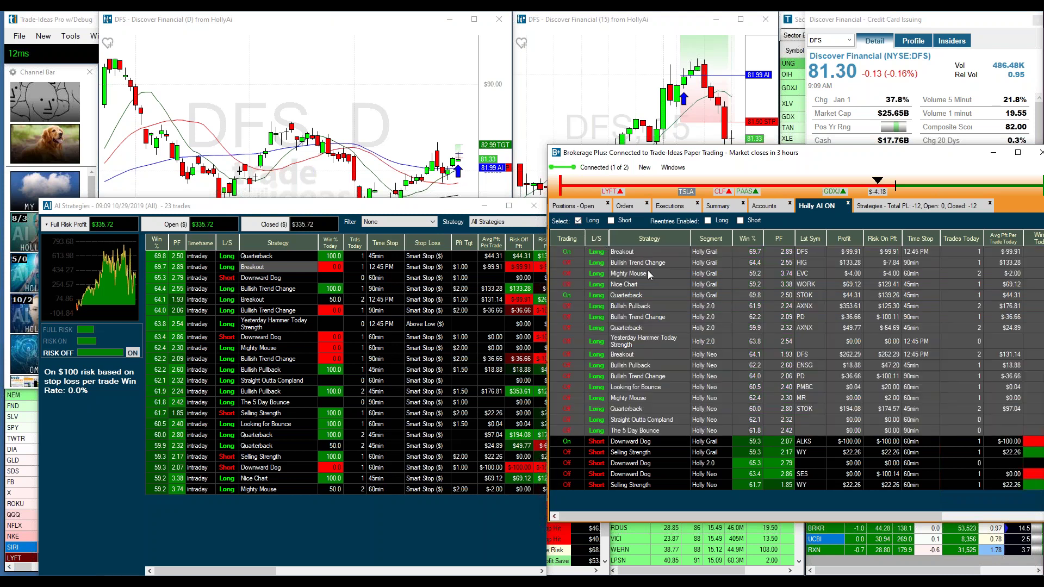
right_click(668, 312)
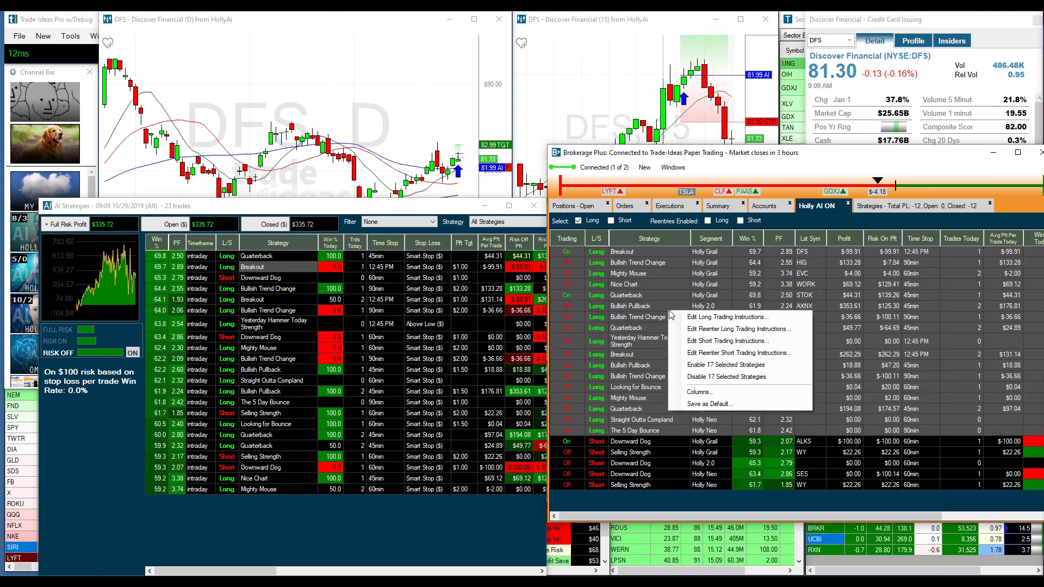
left_click(718, 376)
Step: Select all short Holly strategies and disable automated trading for them
left_click(638, 442)
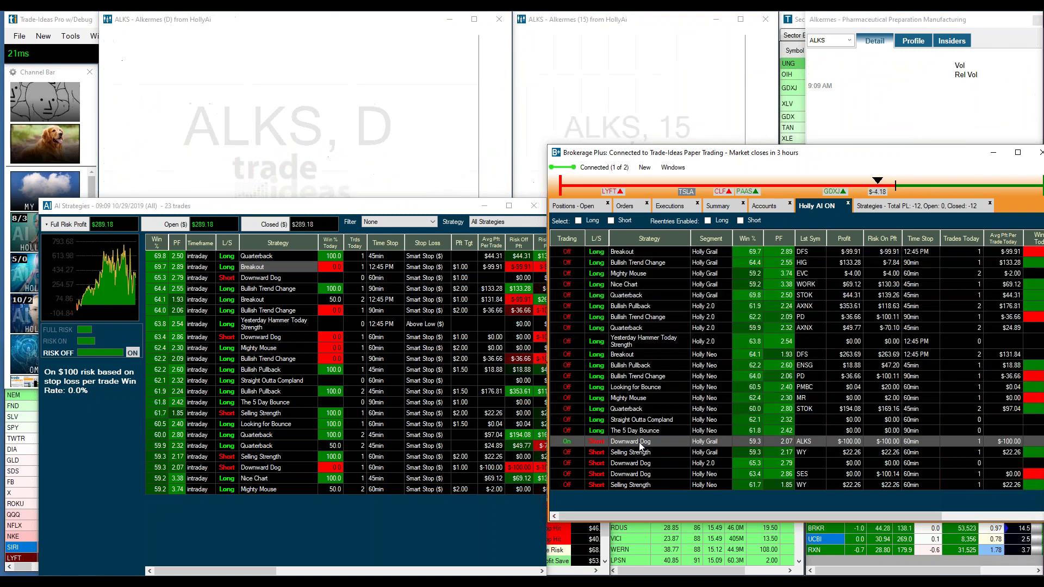
left_click(611, 221)
right_click(667, 471)
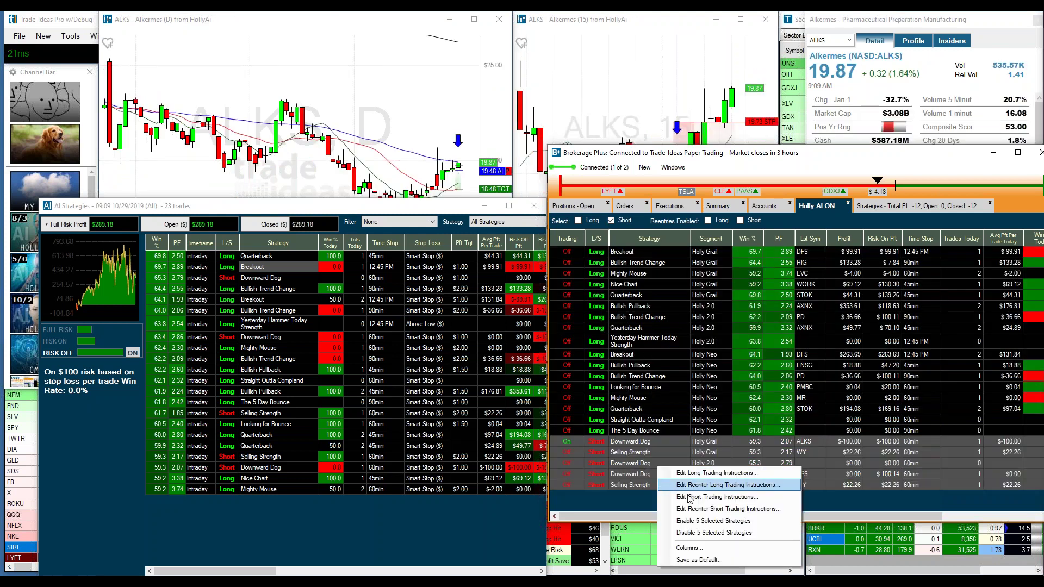
left_click(706, 532)
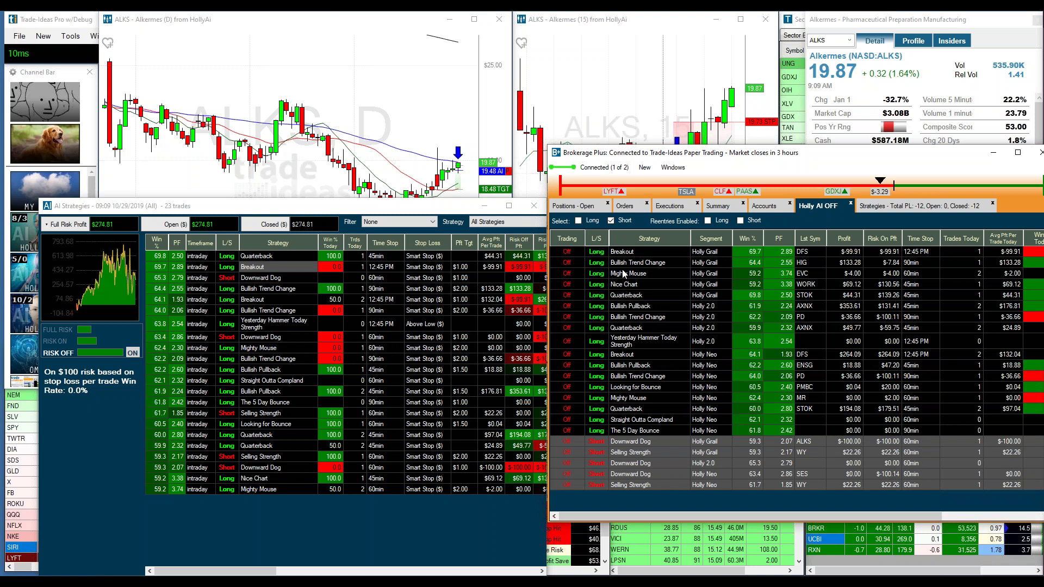
Step: Enable long reentries for the Holly strategies, then turn them off again
left_click(708, 220)
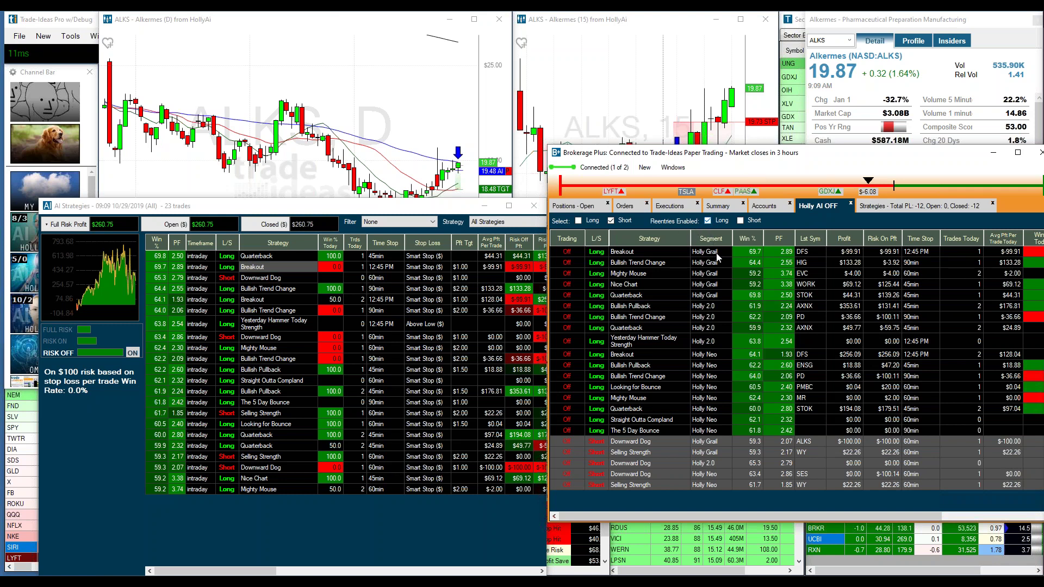
left_click(707, 221)
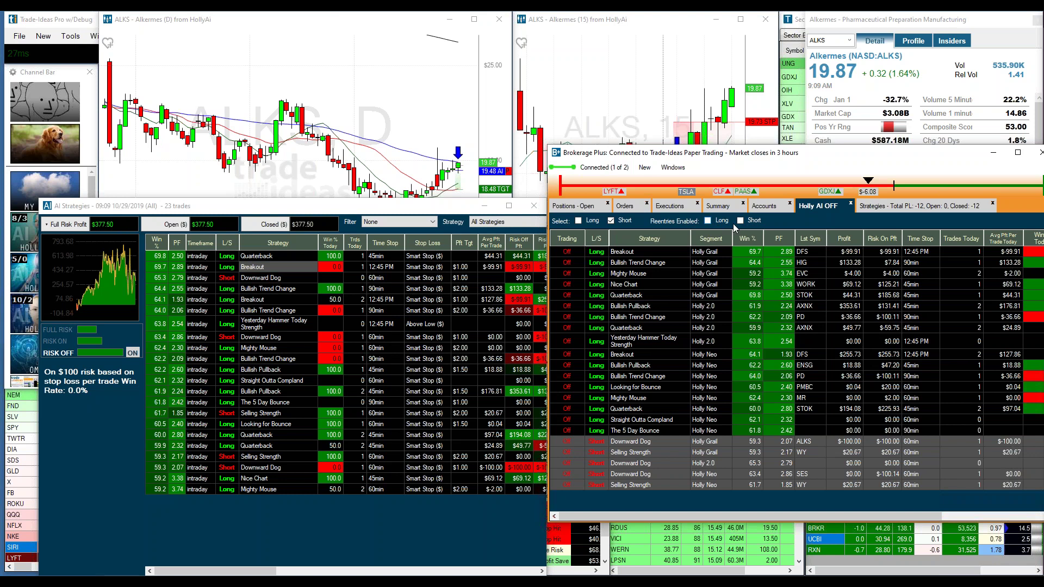
Step: Move the AI Strategies and Brokerage Plus windows back below the daily chart and display the Brokerage Plus Strategies list
left_click_drag(418, 200, 459, 289)
left_click_drag(978, 152, 820, 205)
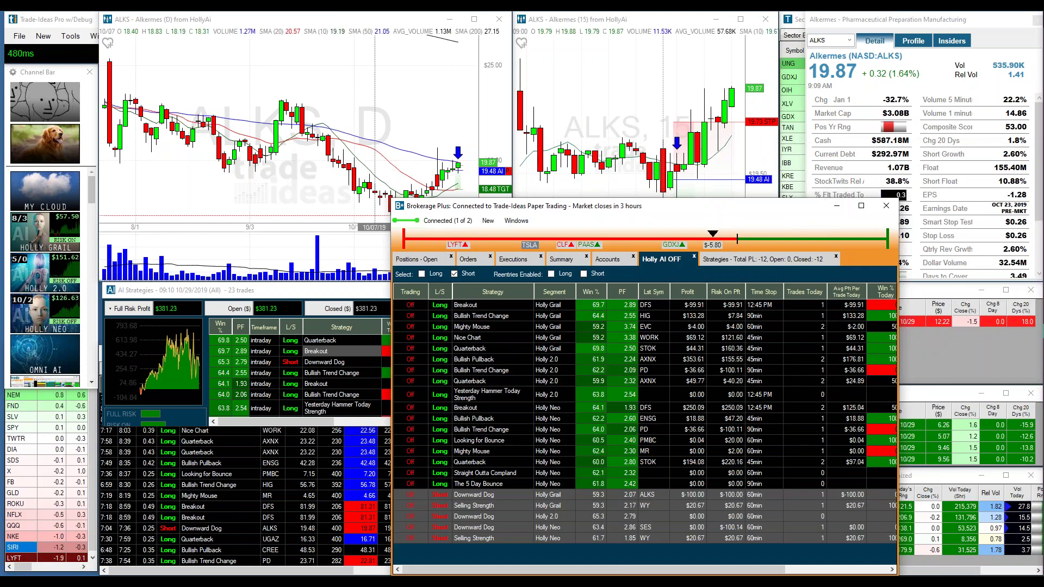
left_click_drag(686, 209, 459, 348)
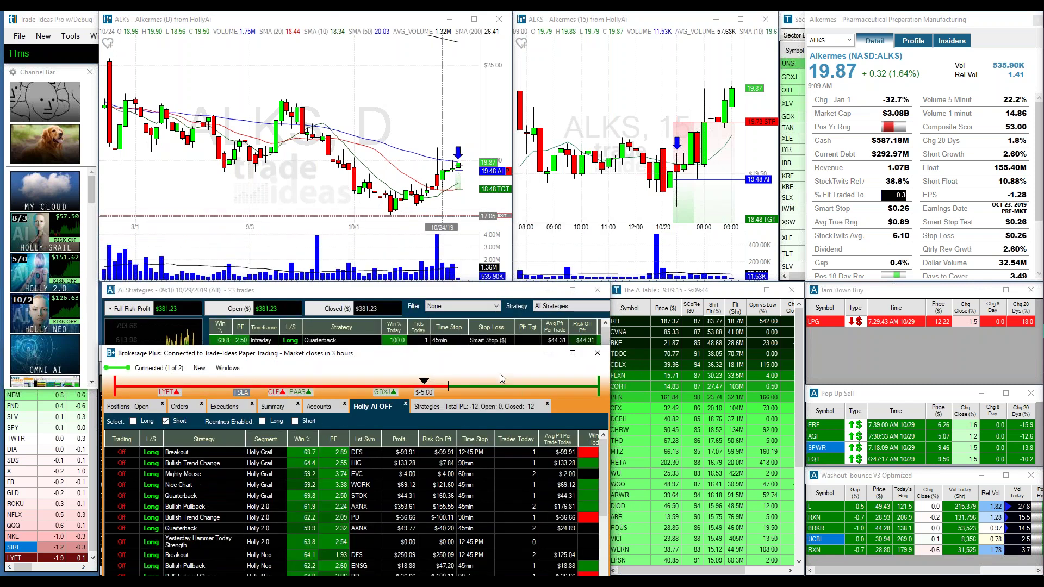
left_click_drag(491, 348, 493, 285)
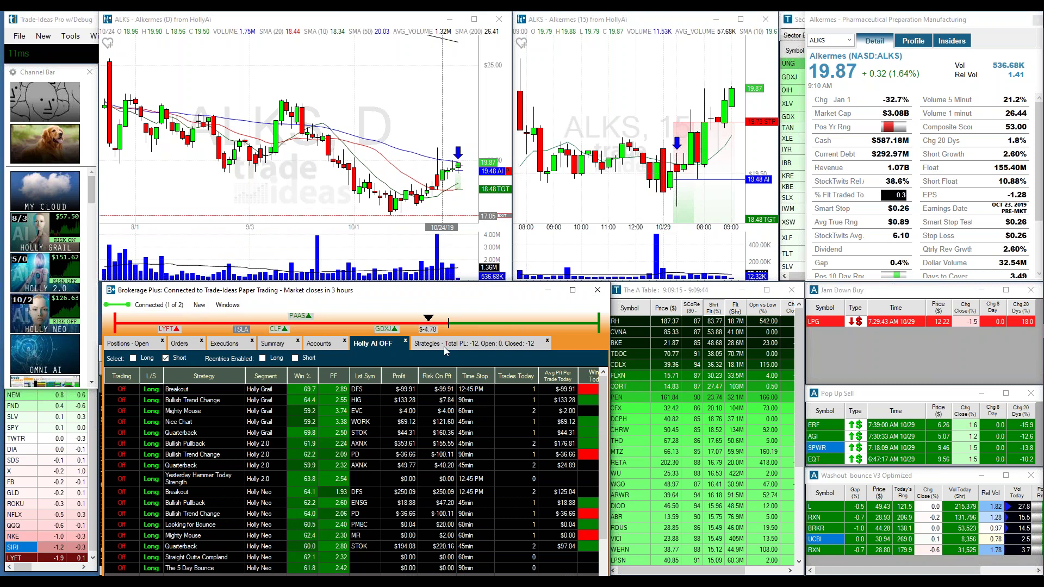
left_click(455, 348)
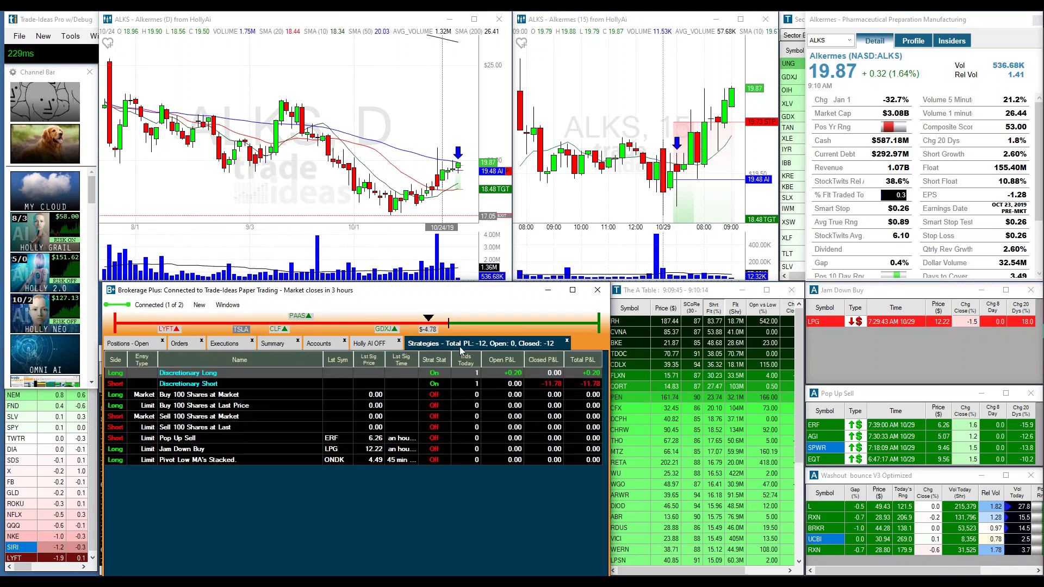
Step: Bring the Jam Down Buy alert window beside the Brokerage Plus strategies and load its LPG alert in the charts
left_click_drag(886, 293, 526, 215)
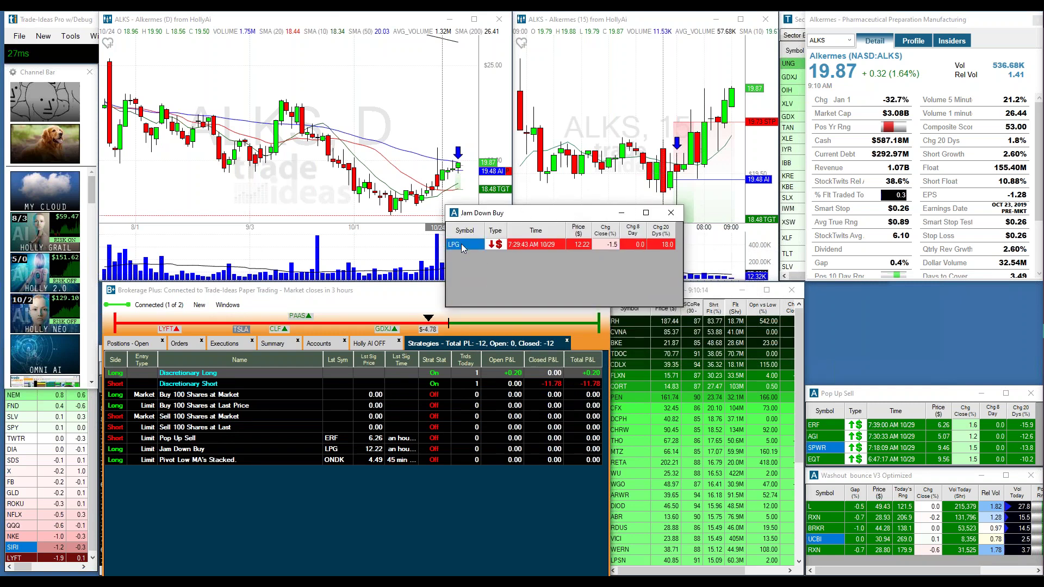
left_click(462, 248)
left_click_drag(545, 216, 544, 293)
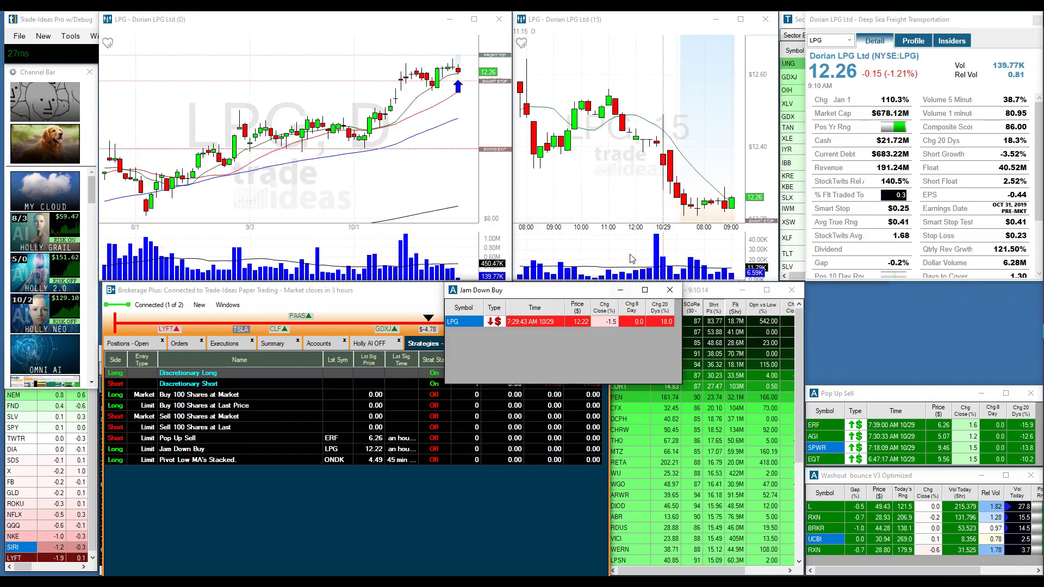
Step: Save the Jam Down Buy alert window to the cloud and share it
left_click(686, 213)
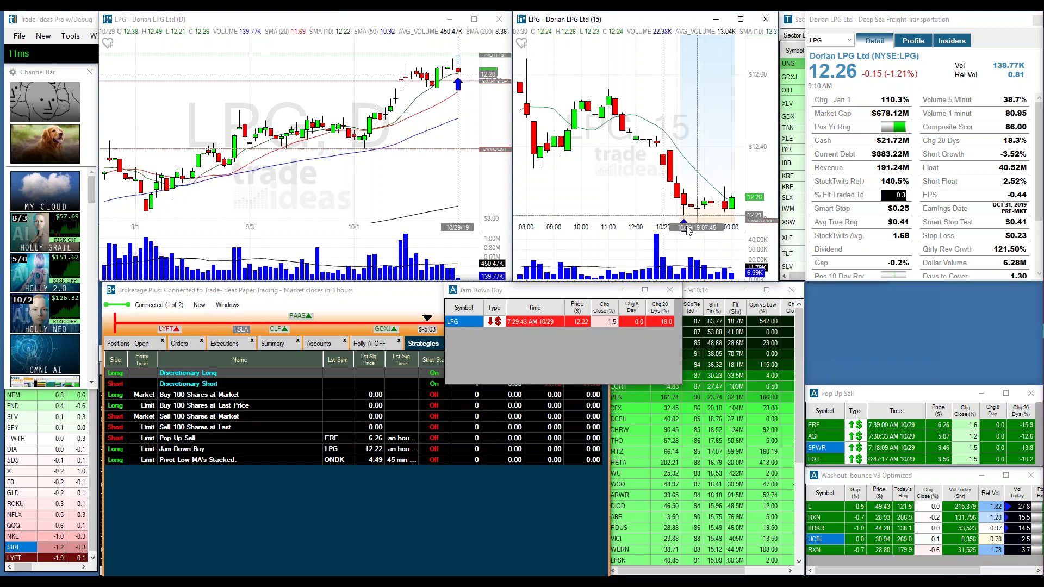
left_click(562, 347)
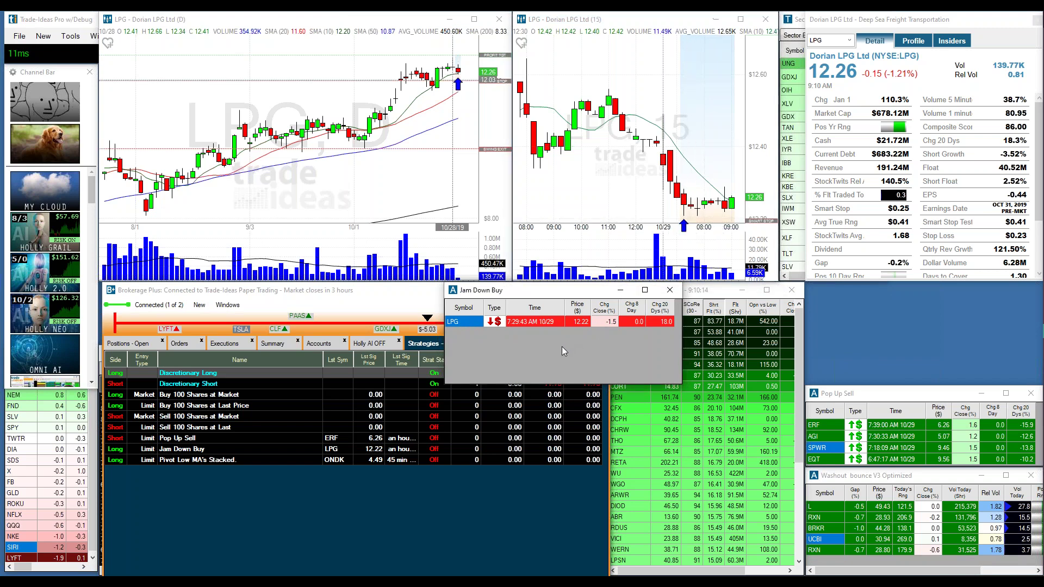
right_click(562, 346)
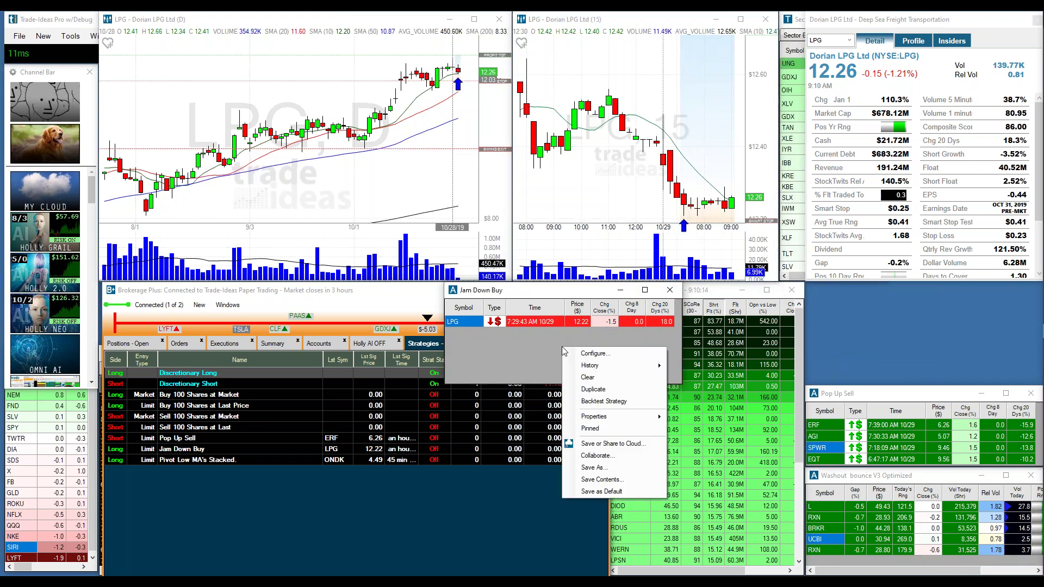
left_click(627, 444)
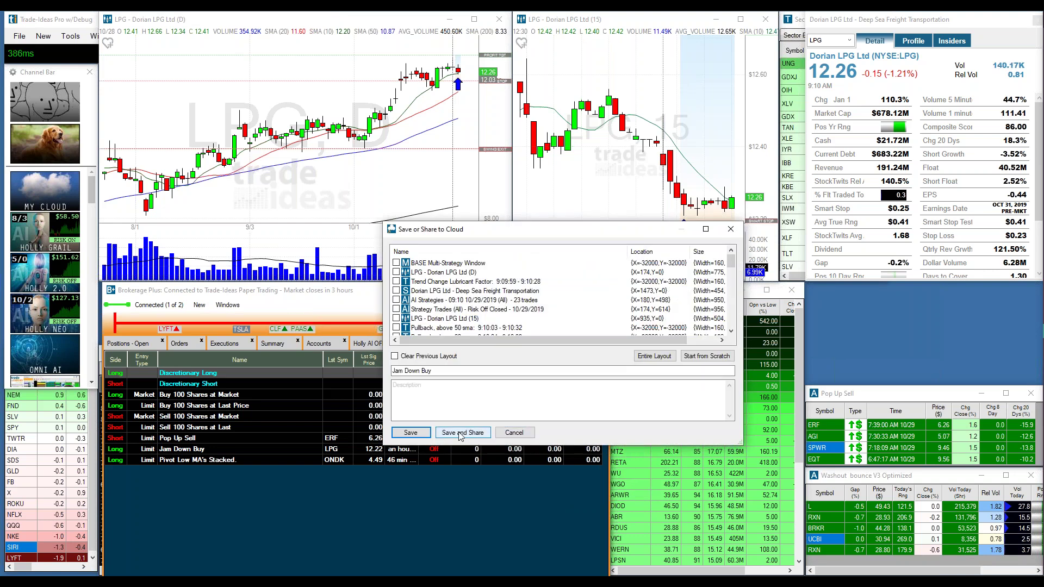
left_click(443, 438)
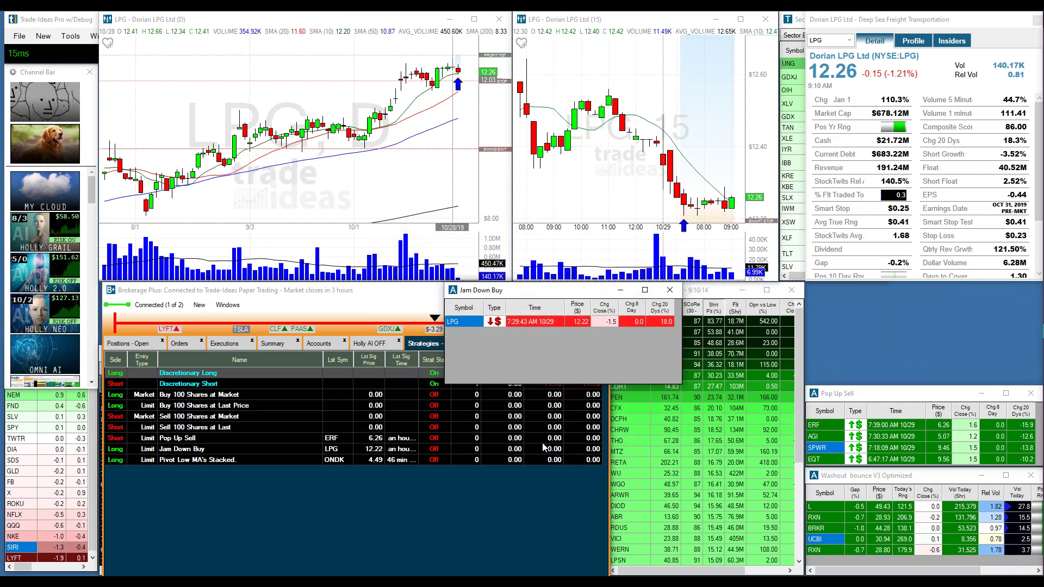
Step: Load the shared Jam Down Buy strategy from the cloud into the Brokerage Plus strategies, adding it to the existing ones
left_click(469, 508)
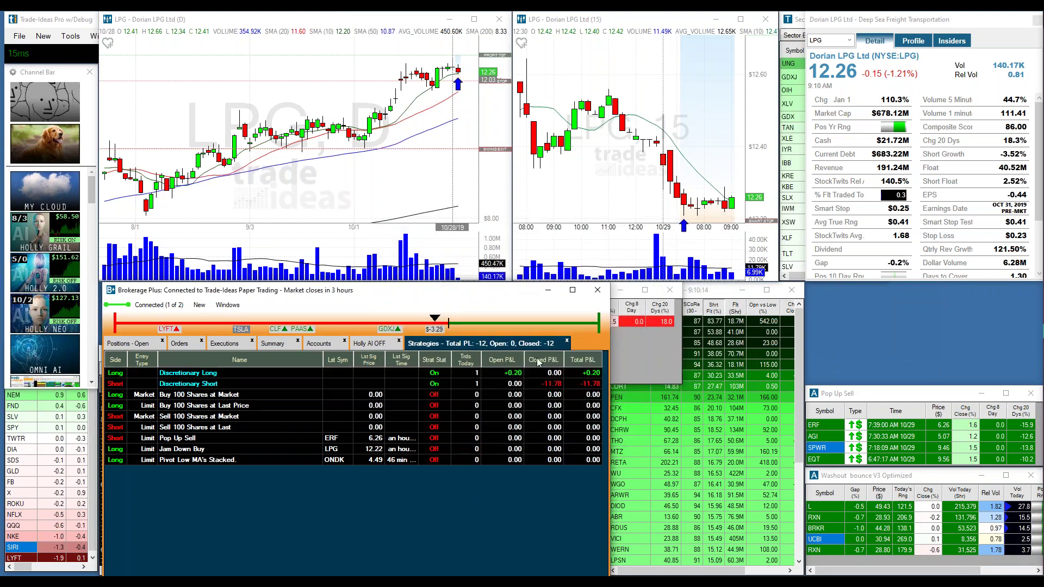
right_click(279, 481)
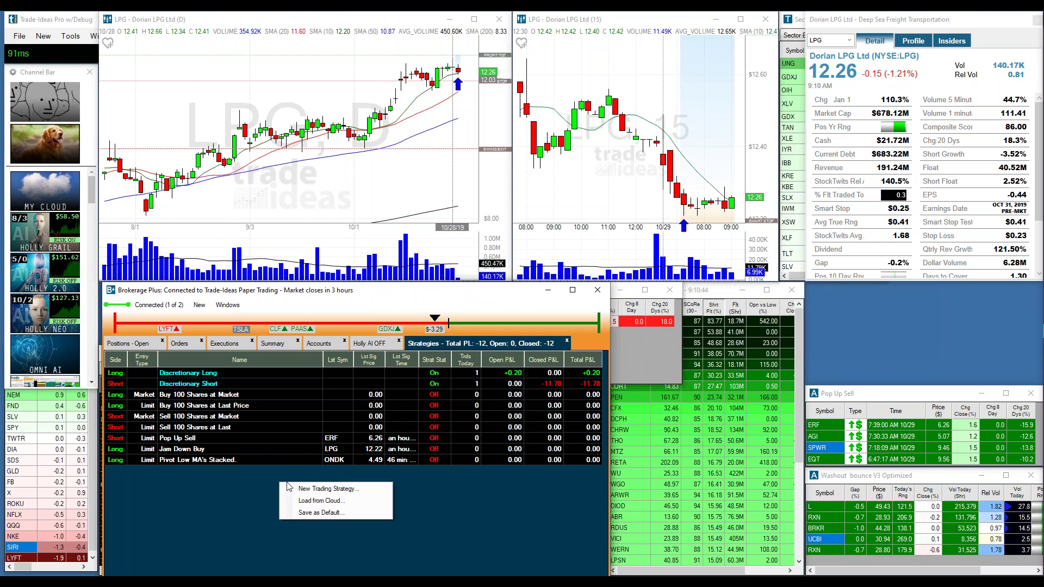
left_click(320, 501)
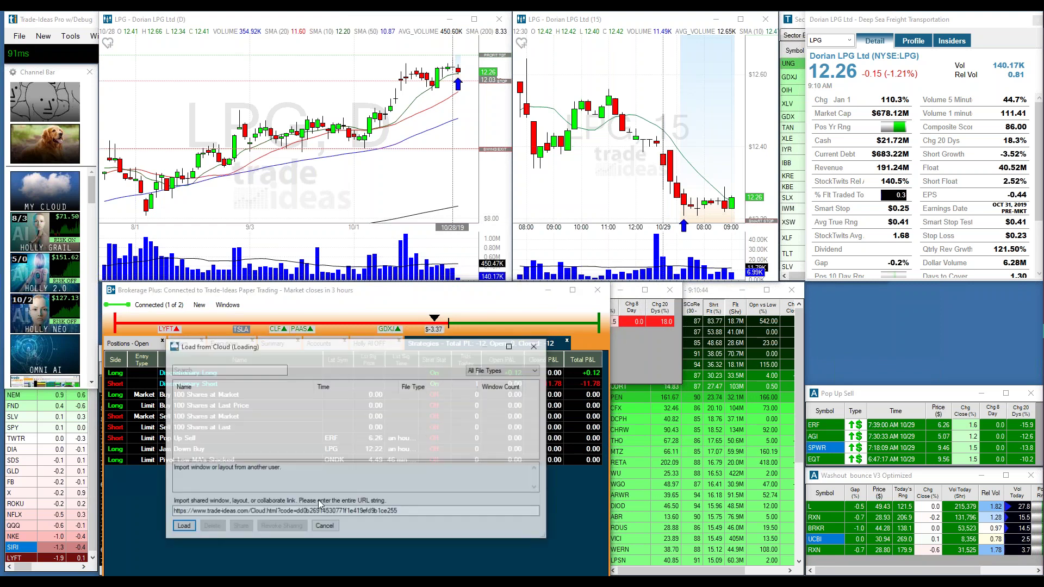
left_click(182, 526)
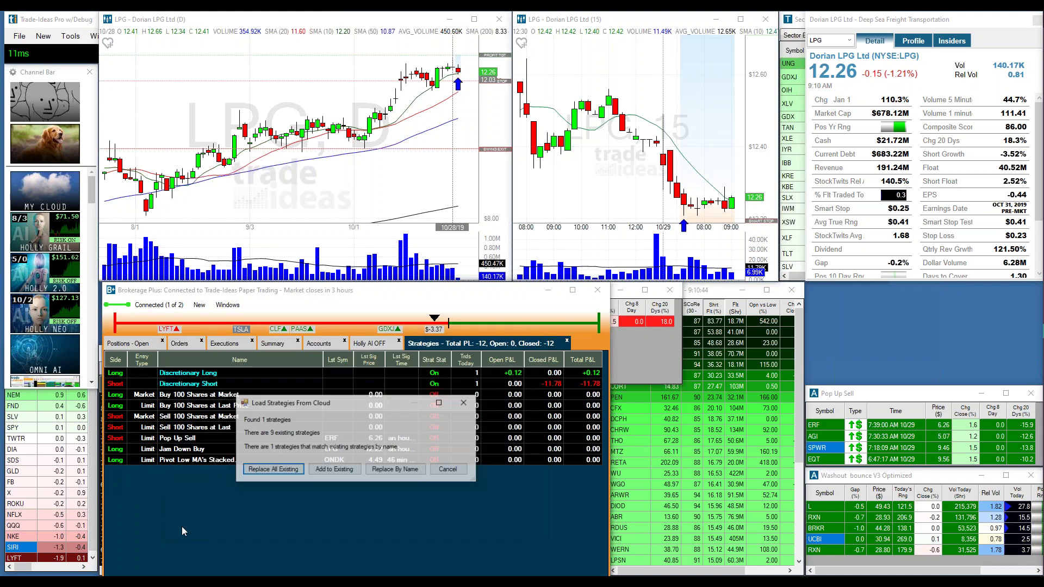
left_click(338, 469)
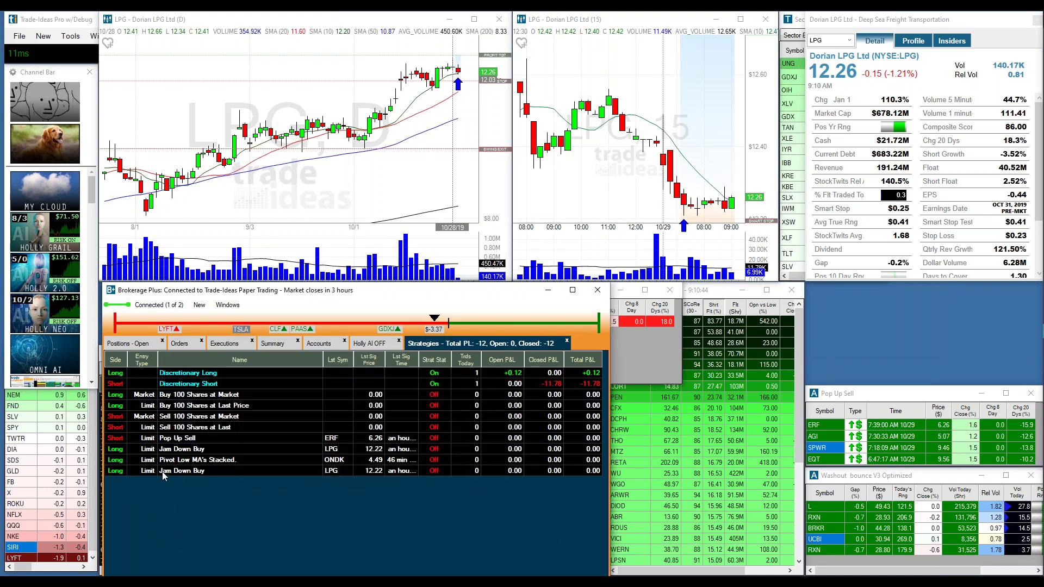
Step: Enable automated trading for the newly added Jam Down Buy strategy at the end of the strategies list
left_click(437, 470)
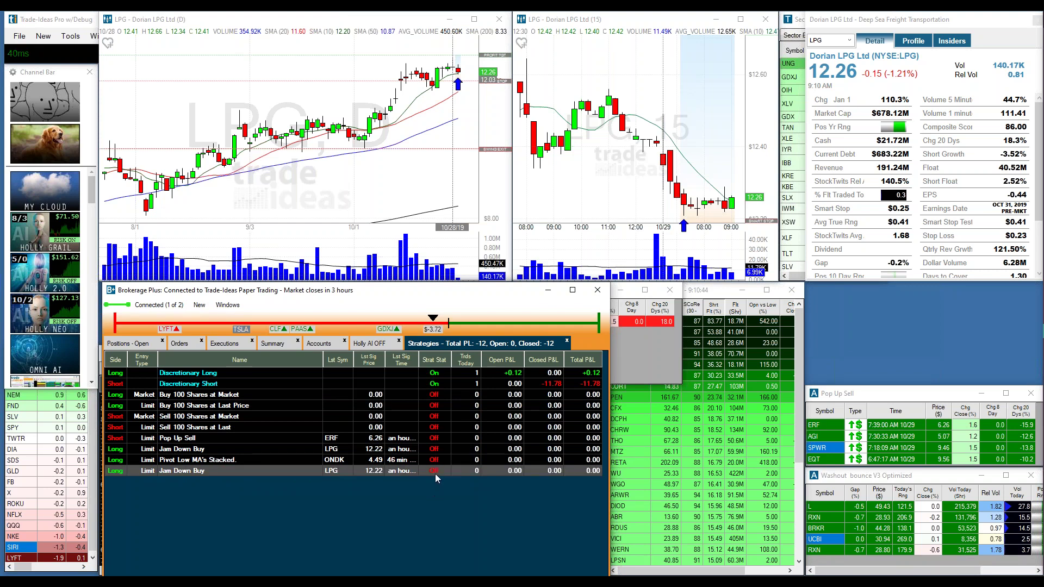
right_click(435, 471)
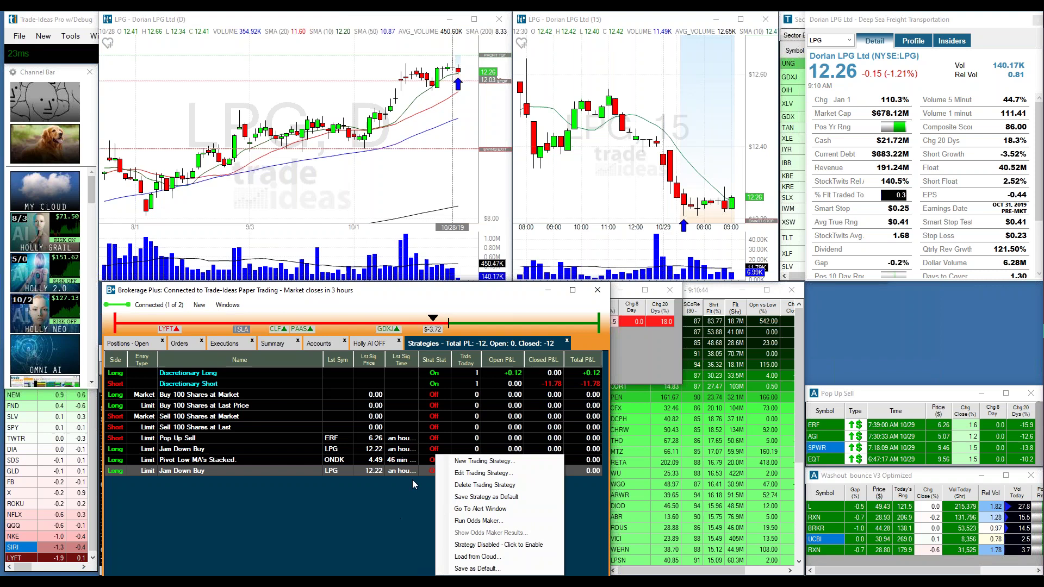
left_click(393, 471)
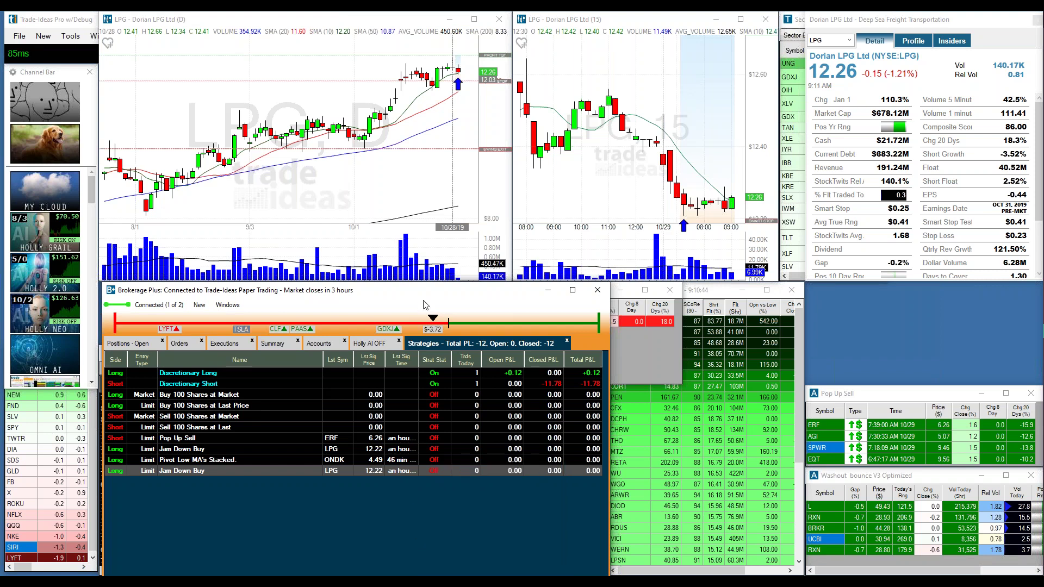
left_click_drag(424, 295, 430, 205)
left_click(245, 498)
left_click_drag(477, 200, 473, 264)
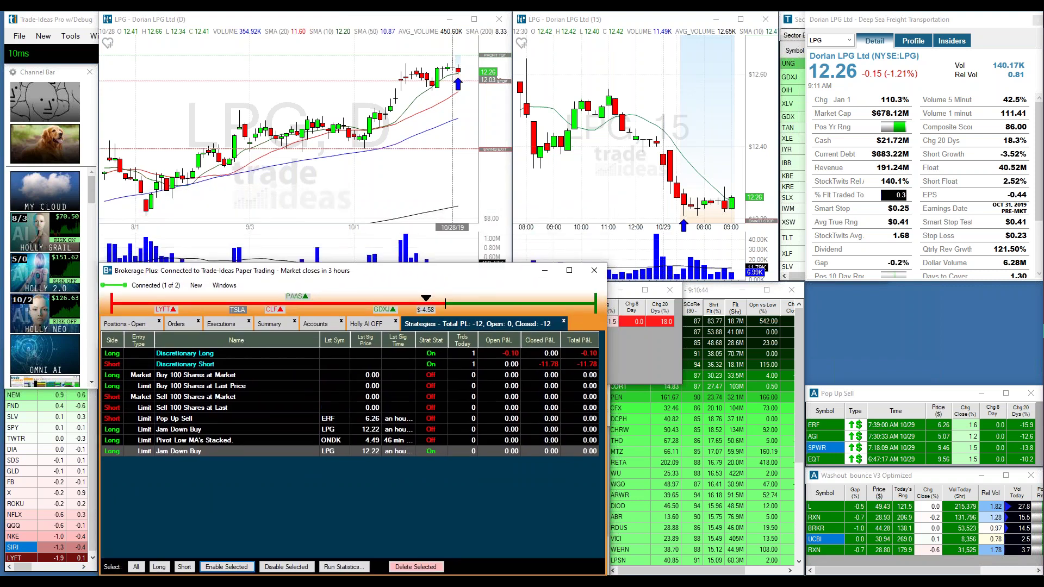
Step: Open the enabled Jam Down Buy strategy for editing and limit trade initiation to between 7:03 AM and 12:40 PM
right_click(284, 453)
left_click(309, 468)
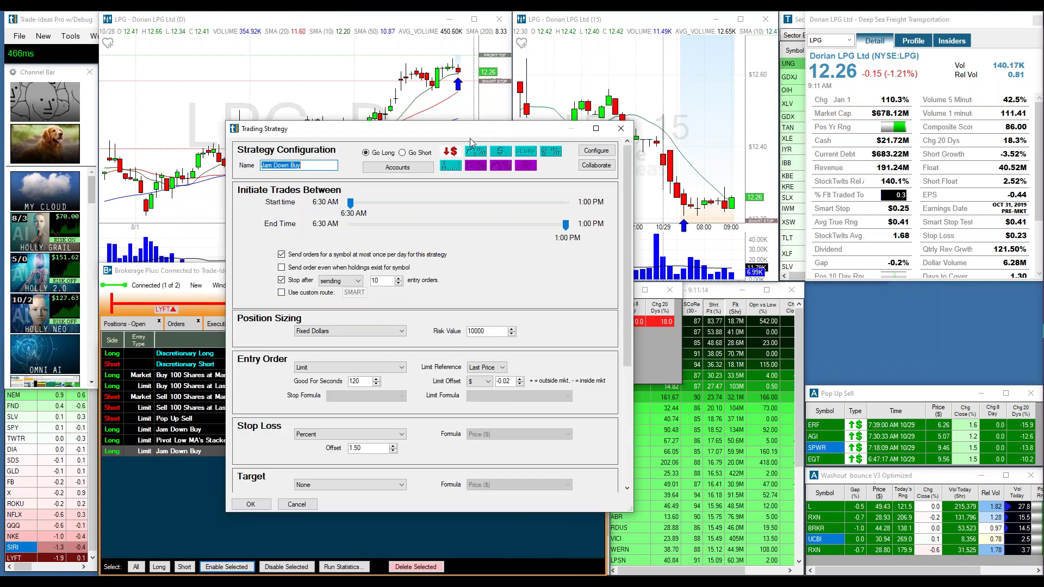
left_click_drag(350, 202, 368, 204)
left_click_drag(565, 224, 554, 224)
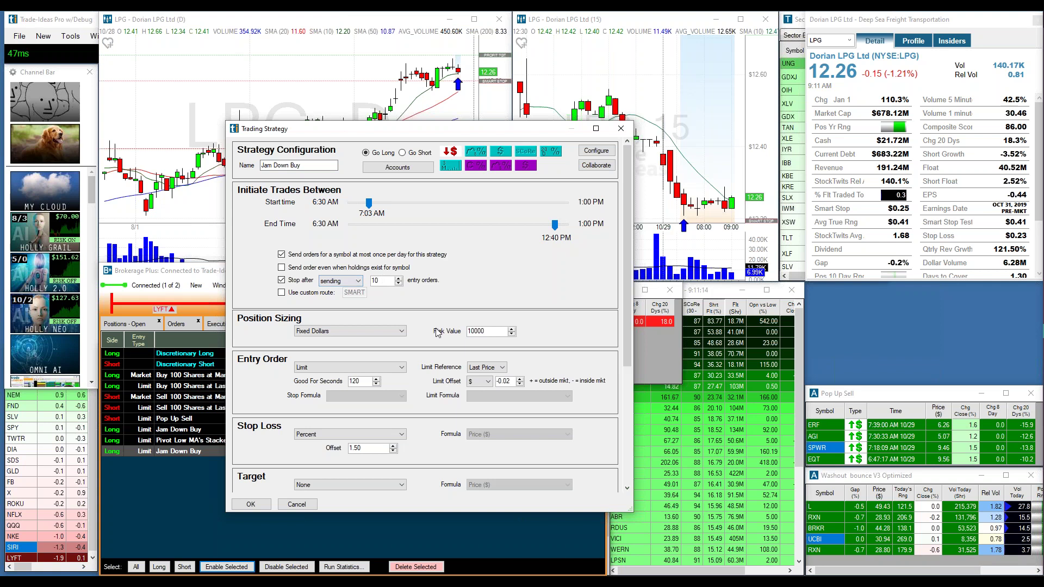
Step: Try position sizing based on stop loss with a risk value of 50 and a -0.07 limit offset, then discard the strategy edits
left_click(338, 332)
left_click(331, 355)
left_click(488, 332)
double_click(488, 332)
type("502")
left_click(520, 378)
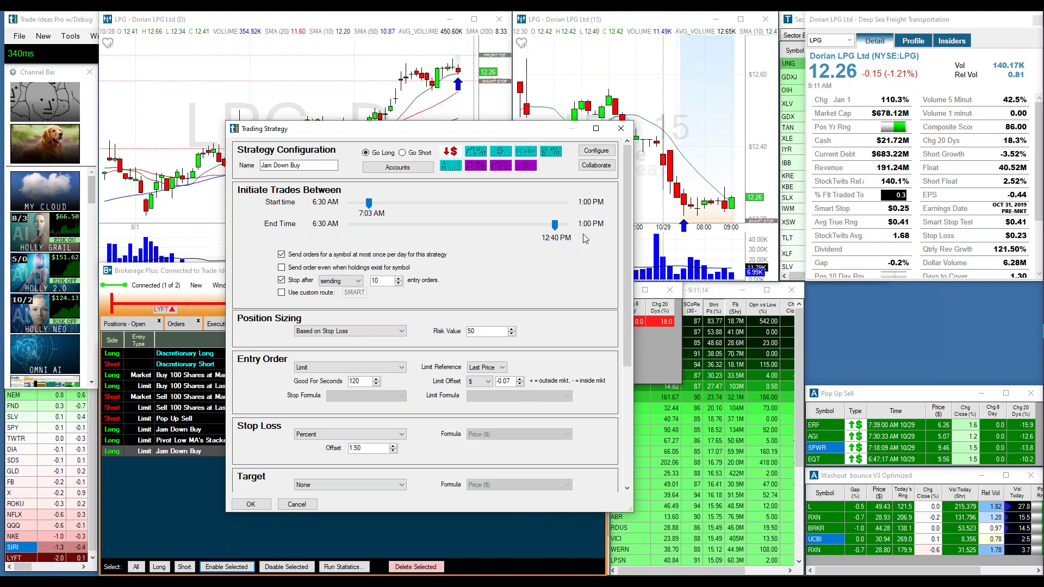
left_click(620, 128)
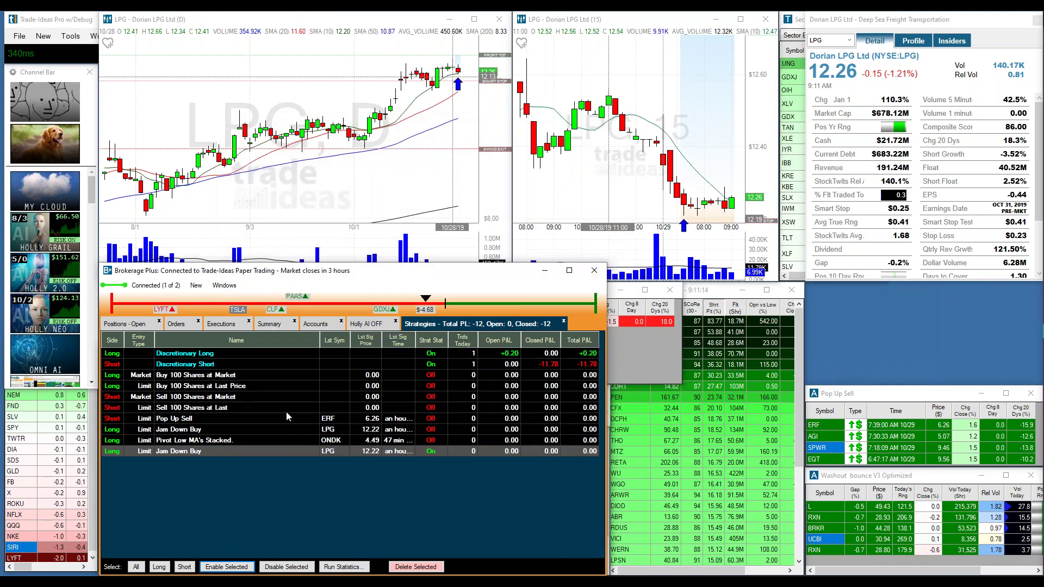
Step: Display the open positions in Brokerage Plus
left_click(136, 324)
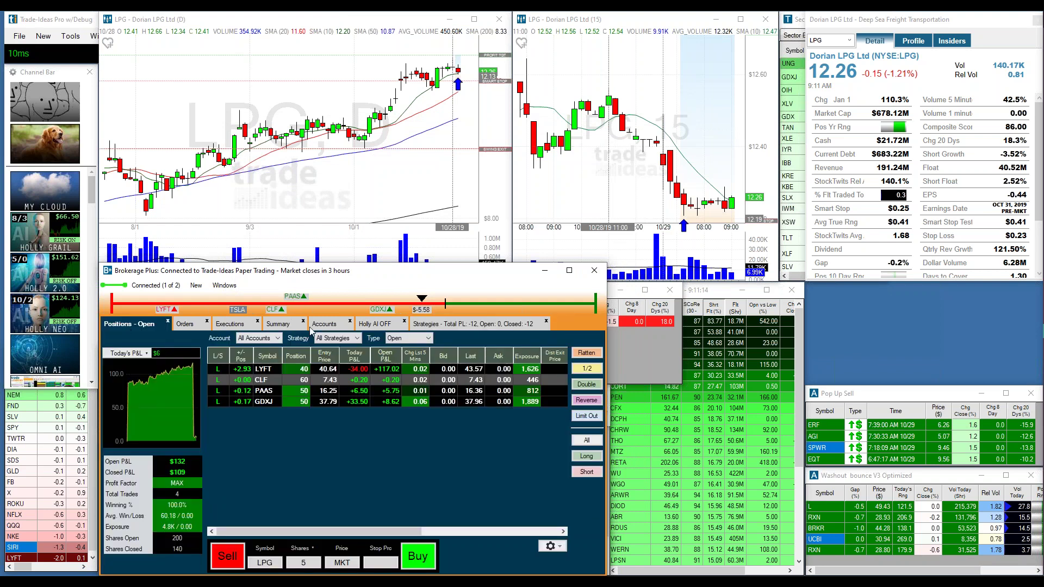